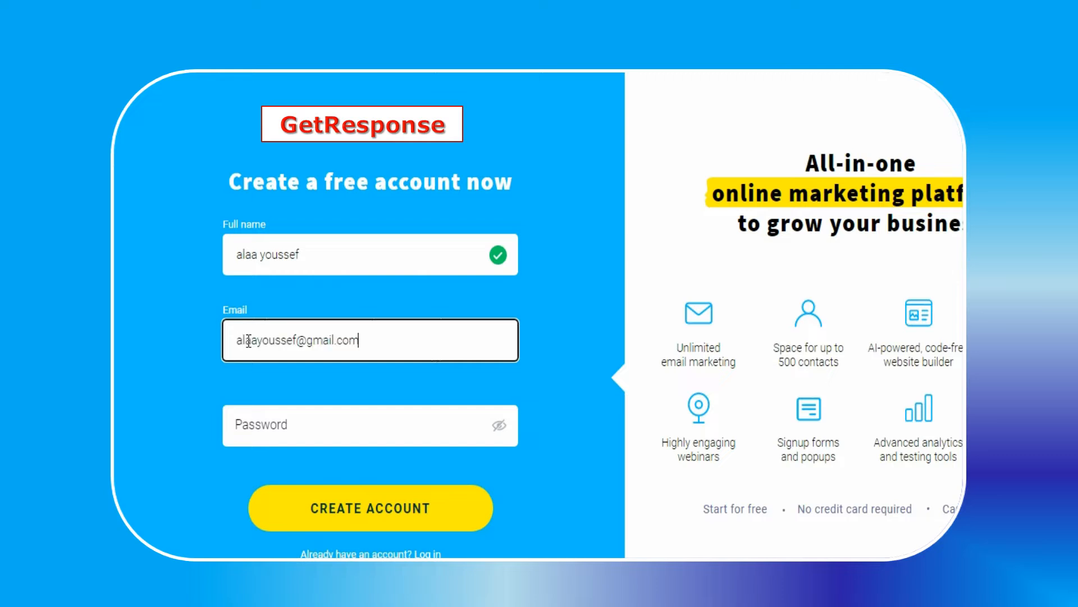
Enter the account password in the free account sign-up form
{"action": "left_click", "coordinate": [304, 433]}
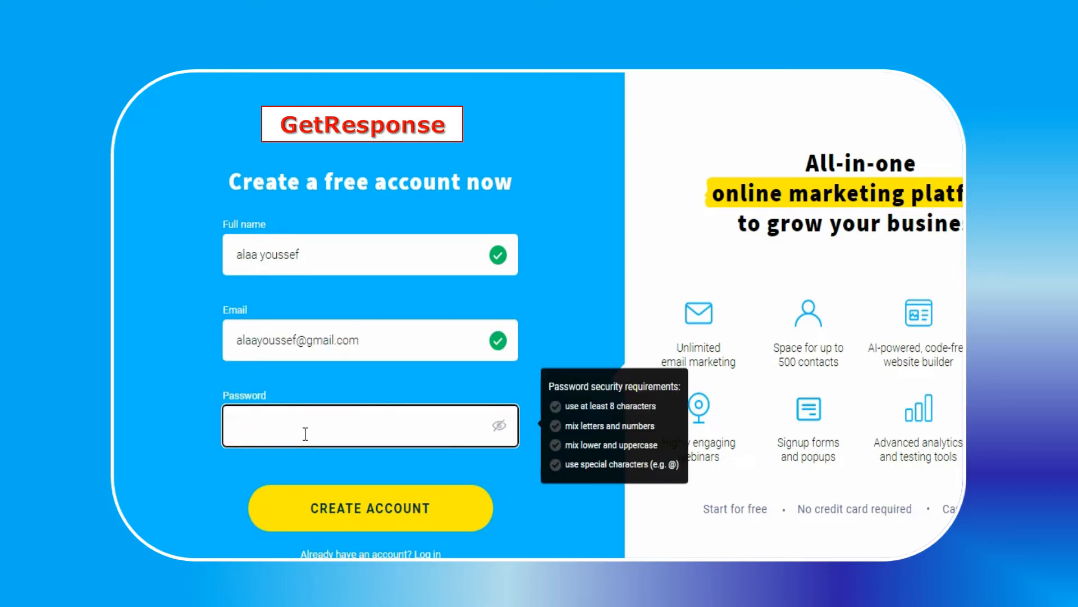
{"action": "type", "text": "••••••"}
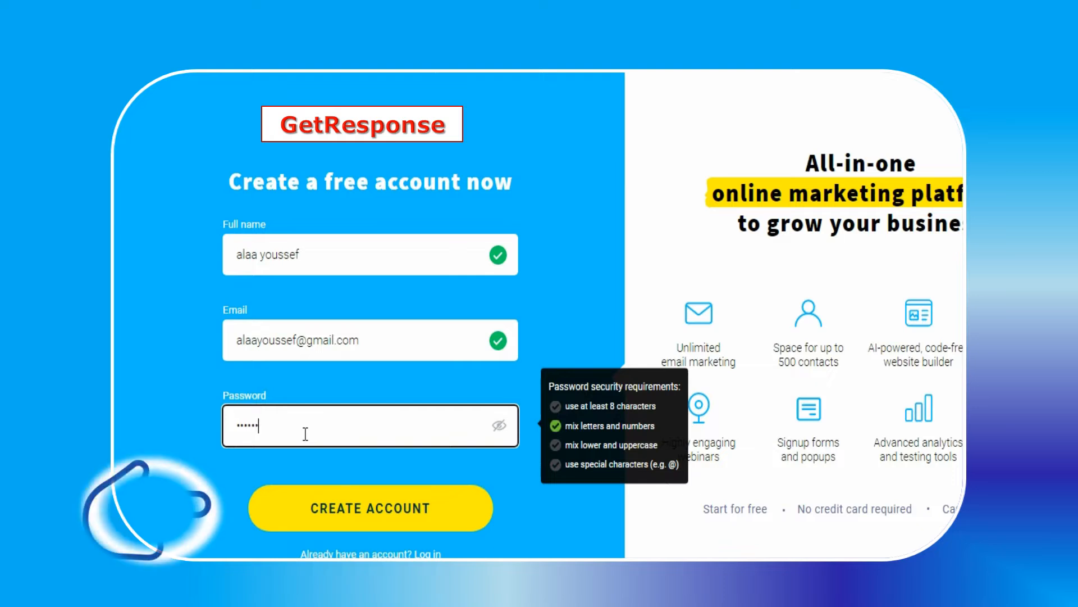
{"action": "type", "text": "••"}
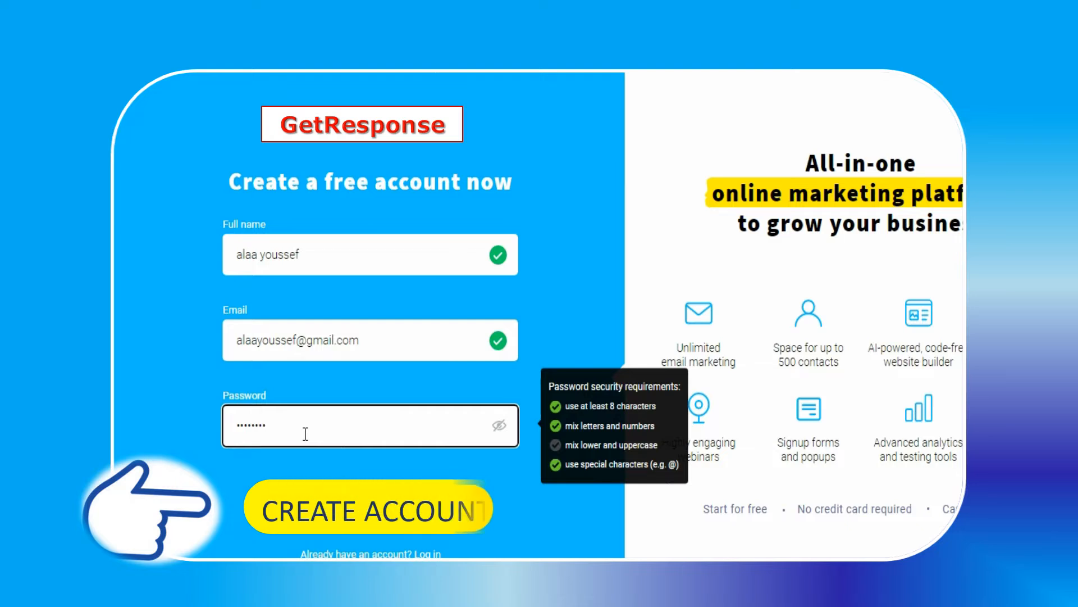
{"action": "type", "text": "•"}
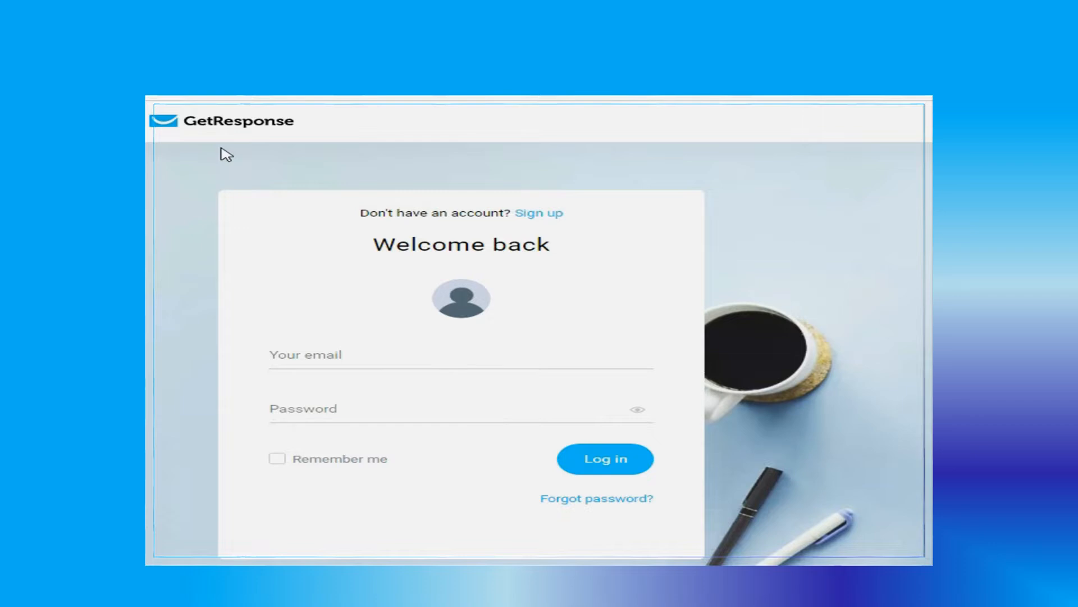
Log in to the existing account with the account e-mail and password
{"action": "left_click", "coordinate": [305, 360]}
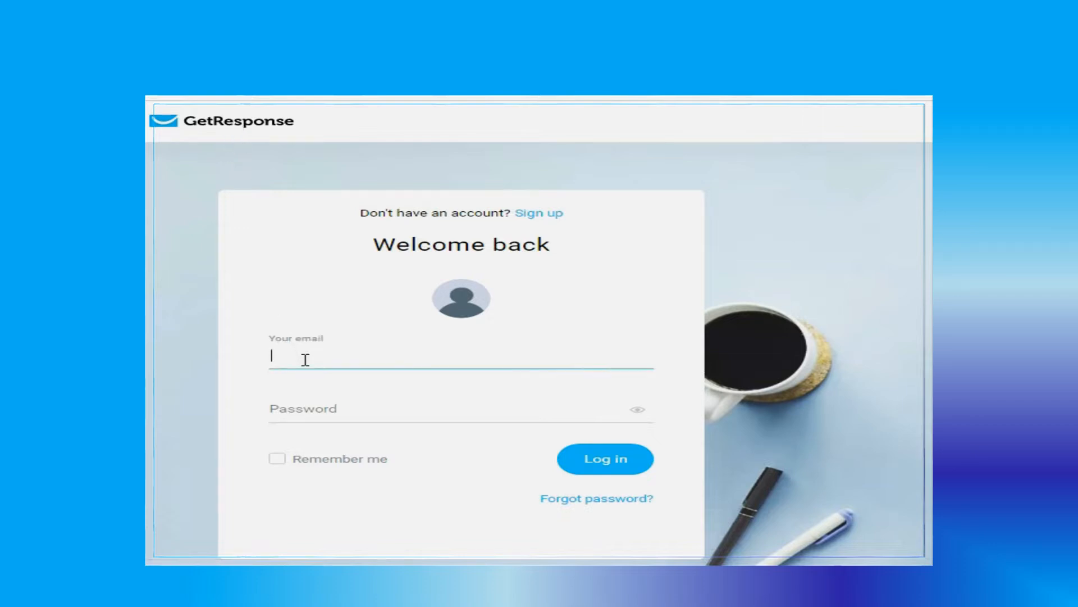
{"action": "key", "text": "ctrl+v"}
{"action": "left_click", "coordinate": [339, 408]}
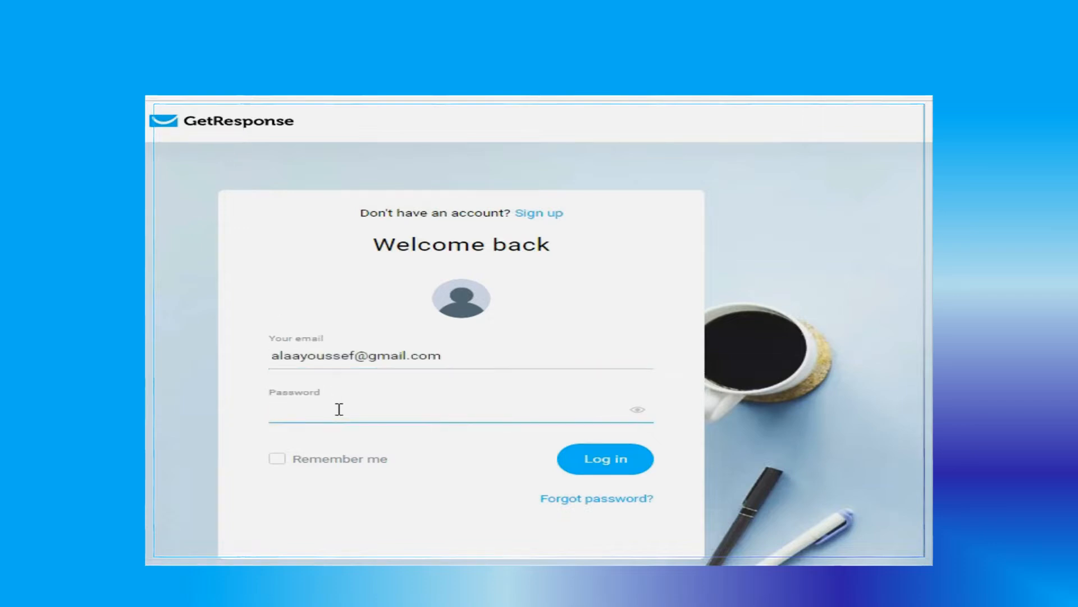
{"action": "type", "text": "a••••••••••••••"}
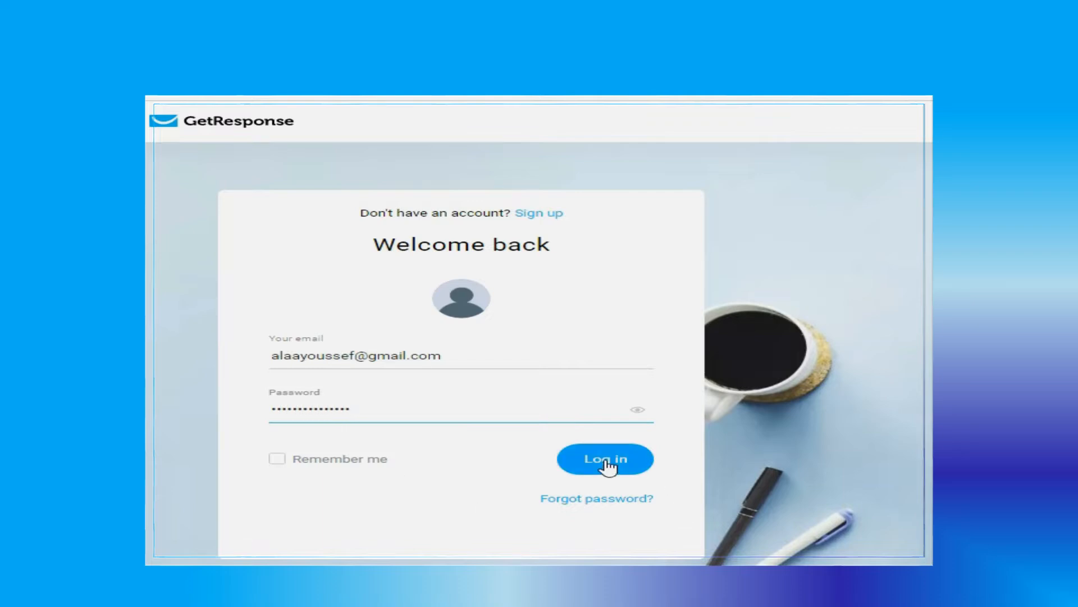
{"action": "left_click", "coordinate": [607, 465]}
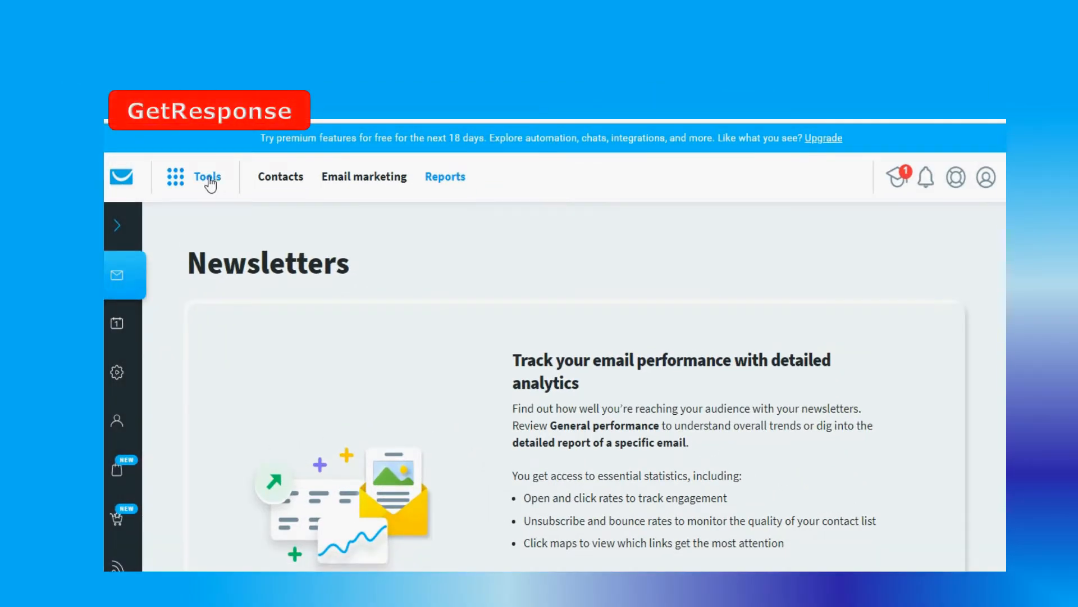
Open the Website Builder and start a new website using a ready-made template
{"action": "left_click", "coordinate": [209, 179]}
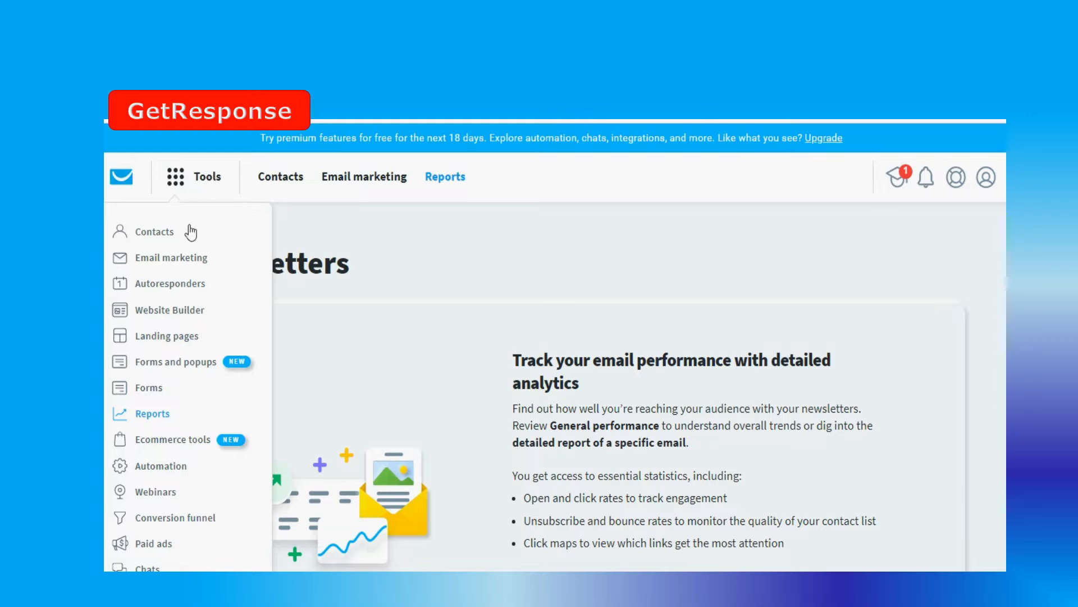
{"action": "left_click", "coordinate": [186, 311]}
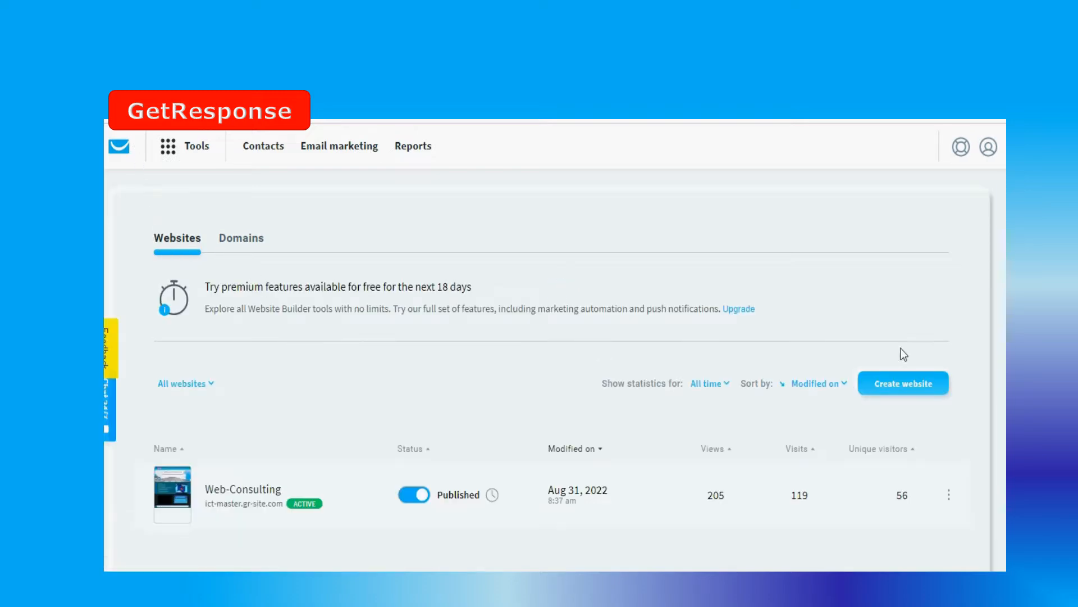
{"action": "left_click", "coordinate": [915, 389]}
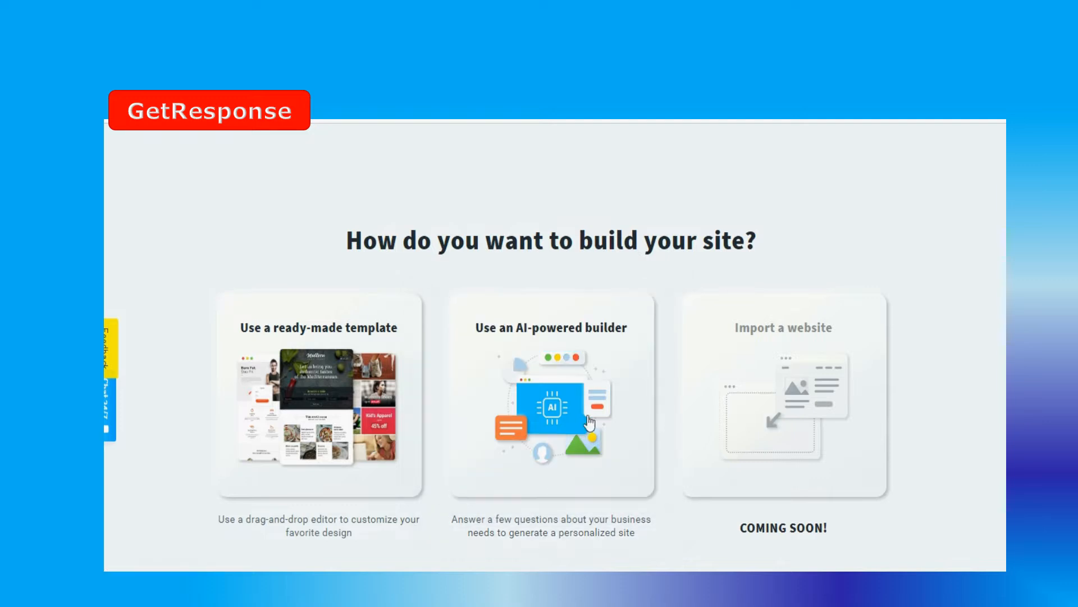
{"action": "left_click", "coordinate": [327, 376]}
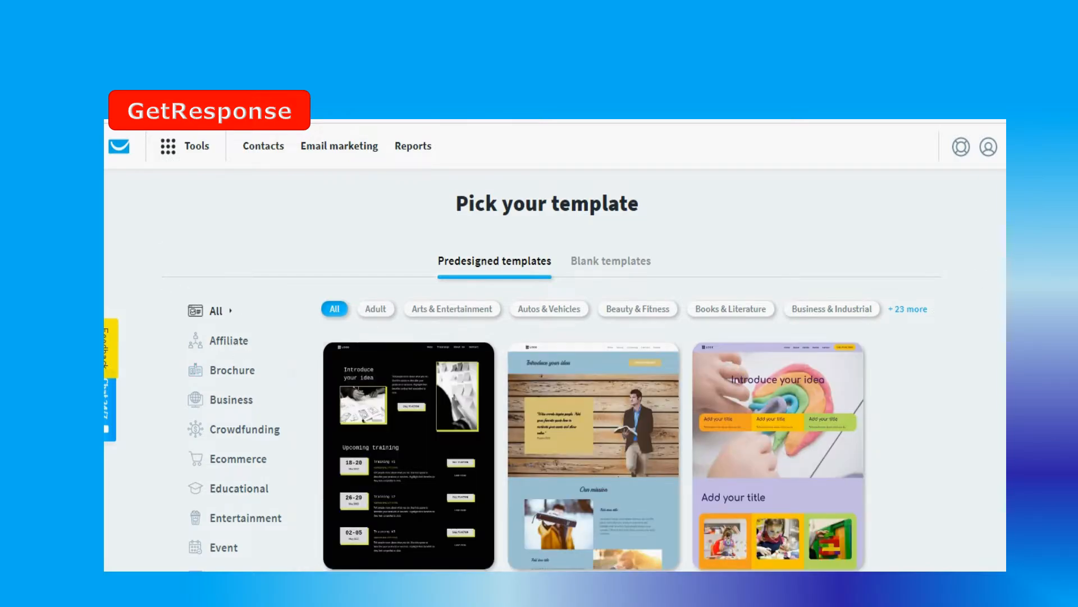
Browse the predesigned templates and narrow them to the Educational category
{"action": "scroll", "coordinate": [540, 349], "scroll_direction": "down", "scroll_amount": 10}
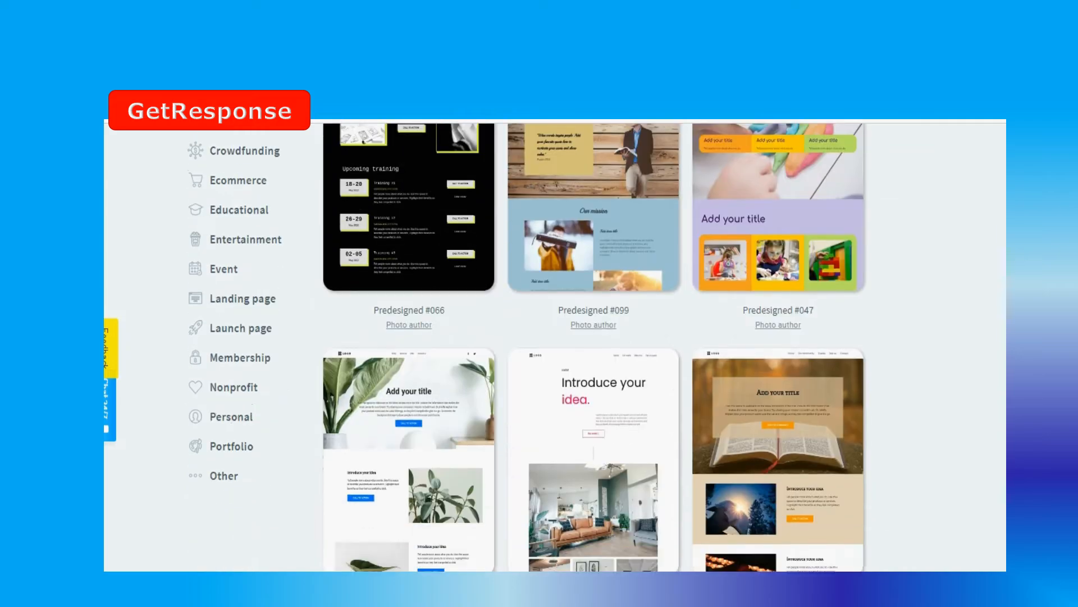
{"action": "scroll", "coordinate": [596, 349], "scroll_direction": "down", "scroll_amount": 20}
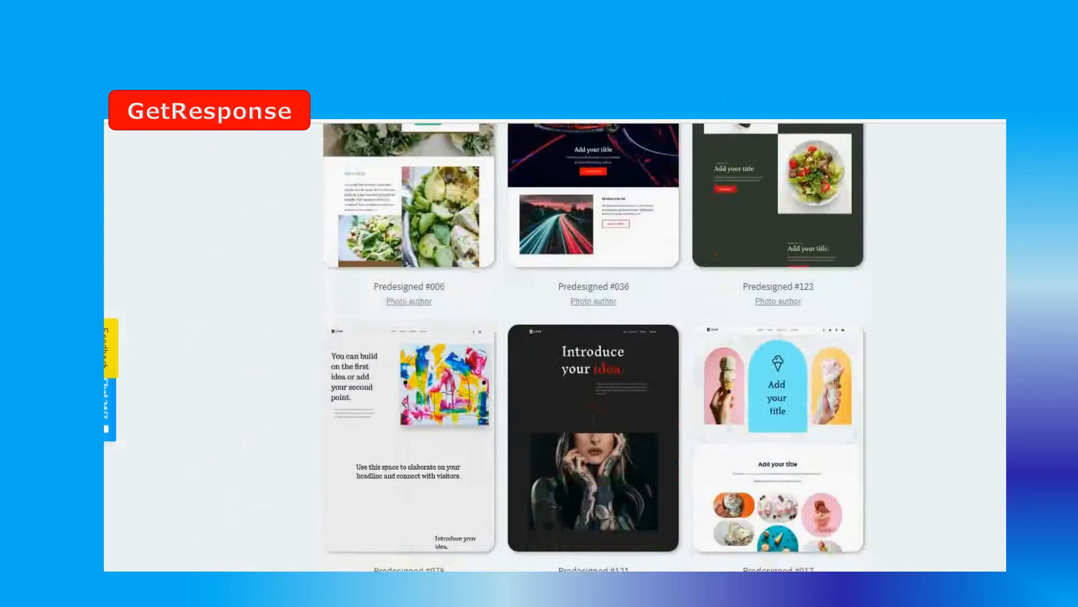
{"action": "scroll", "coordinate": [593, 348], "scroll_direction": "down", "scroll_amount": 9}
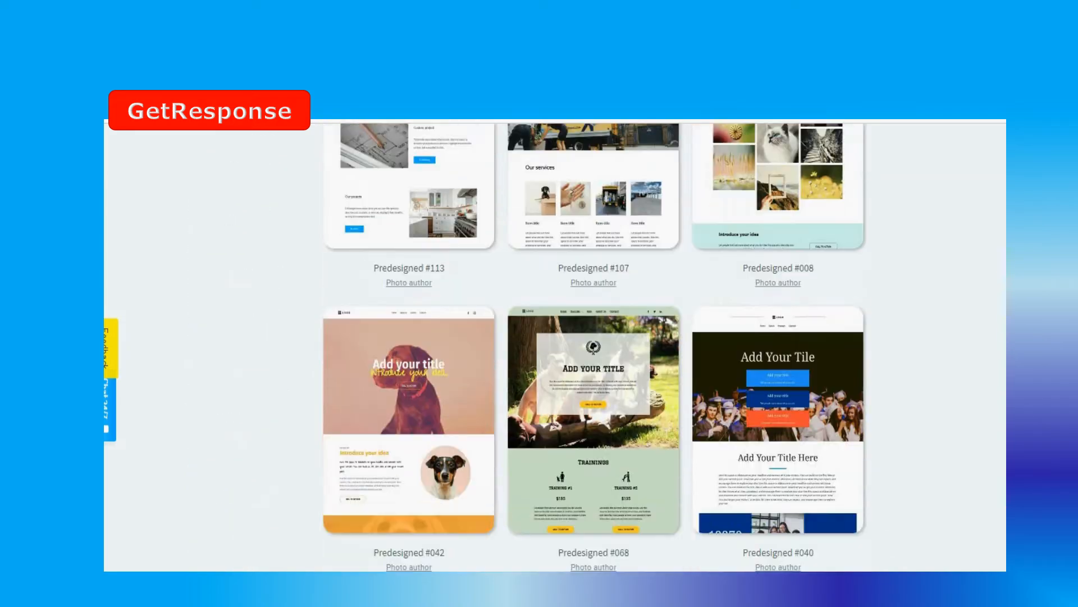
{"action": "scroll", "coordinate": [594, 348], "scroll_direction": "up", "scroll_amount": 20}
{"action": "scroll", "coordinate": [594, 348], "scroll_direction": "up", "scroll_amount": 20}
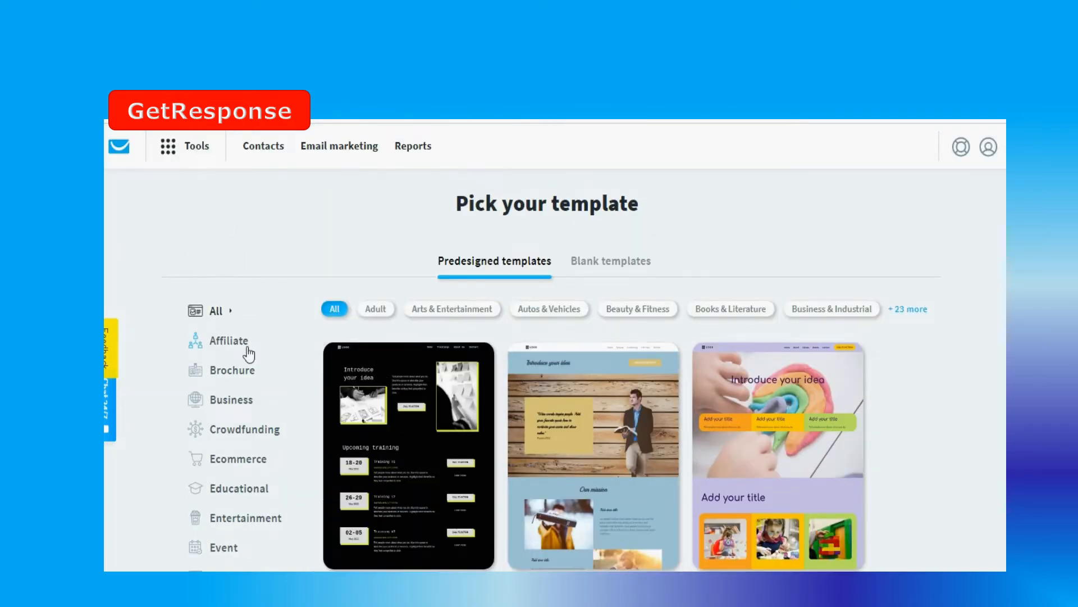
{"action": "left_click", "coordinate": [250, 494]}
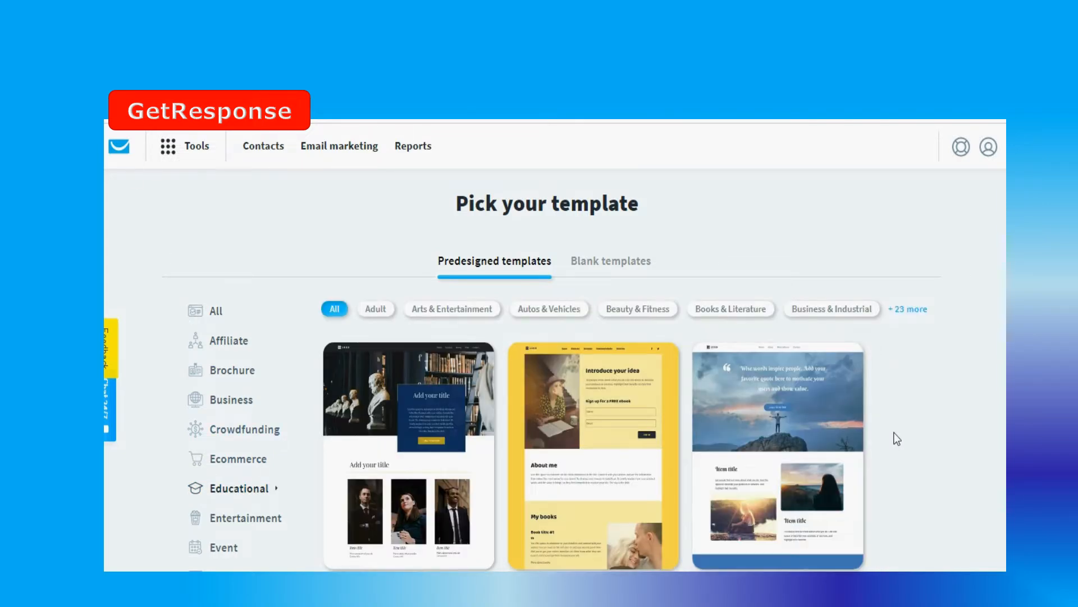
Look through the Educational templates and use Predesigned #079 for the new site
{"action": "scroll", "coordinate": [897, 439], "scroll_direction": "down", "scroll_amount": 1}
{"action": "scroll", "coordinate": [897, 438], "scroll_direction": "down", "scroll_amount": 5}
{"action": "scroll", "coordinate": [897, 439], "scroll_direction": "up", "scroll_amount": 3}
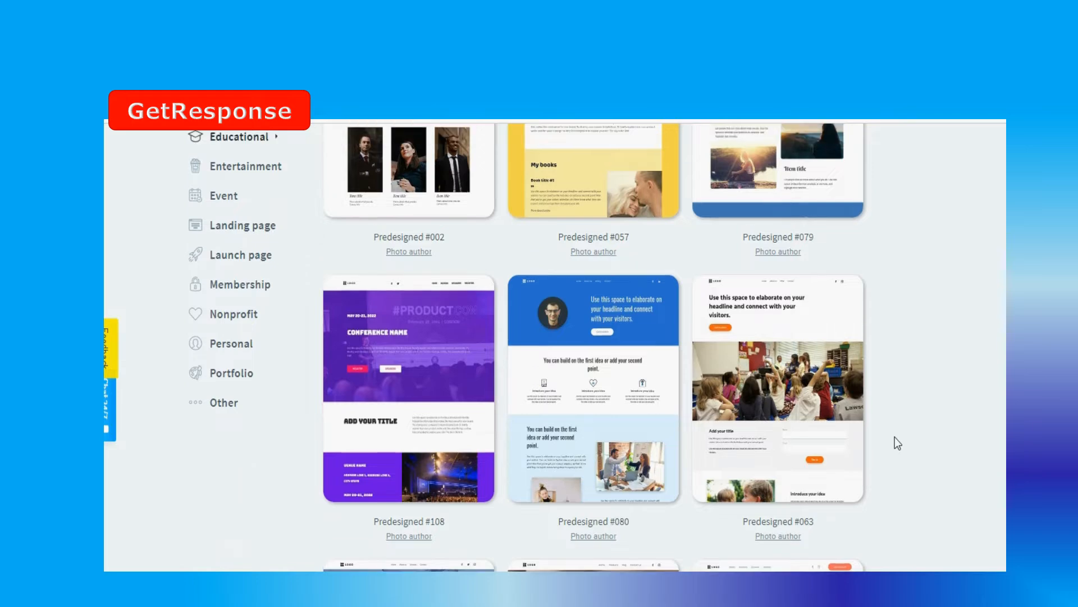
{"action": "mouse_move", "coordinate": [777, 288]}
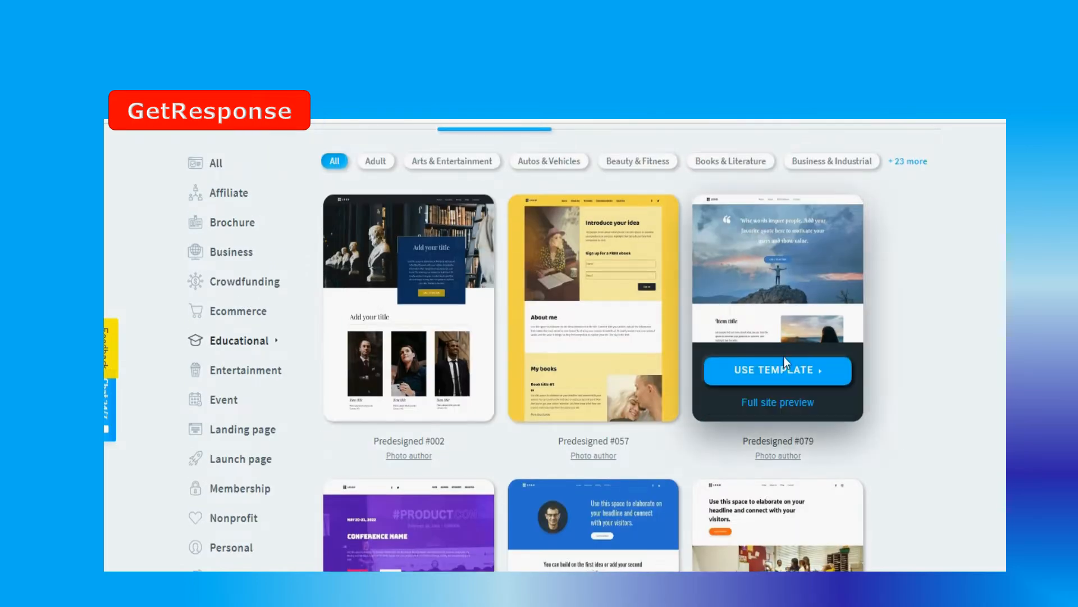
{"action": "left_click", "coordinate": [756, 373]}
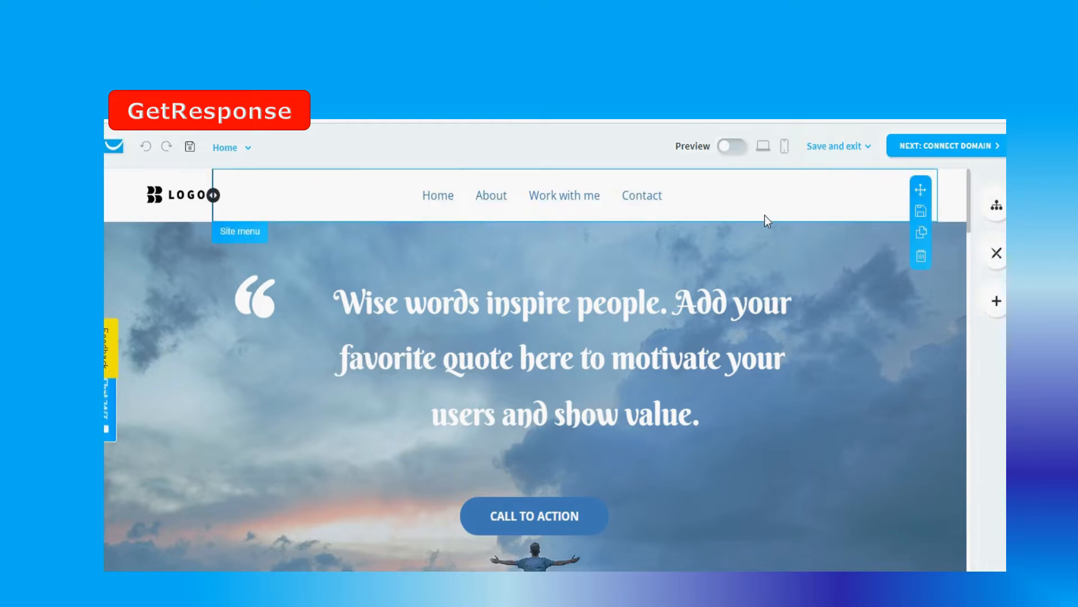
Preview the Home page and examine its sections from header to footer
{"action": "left_click", "coordinate": [743, 147]}
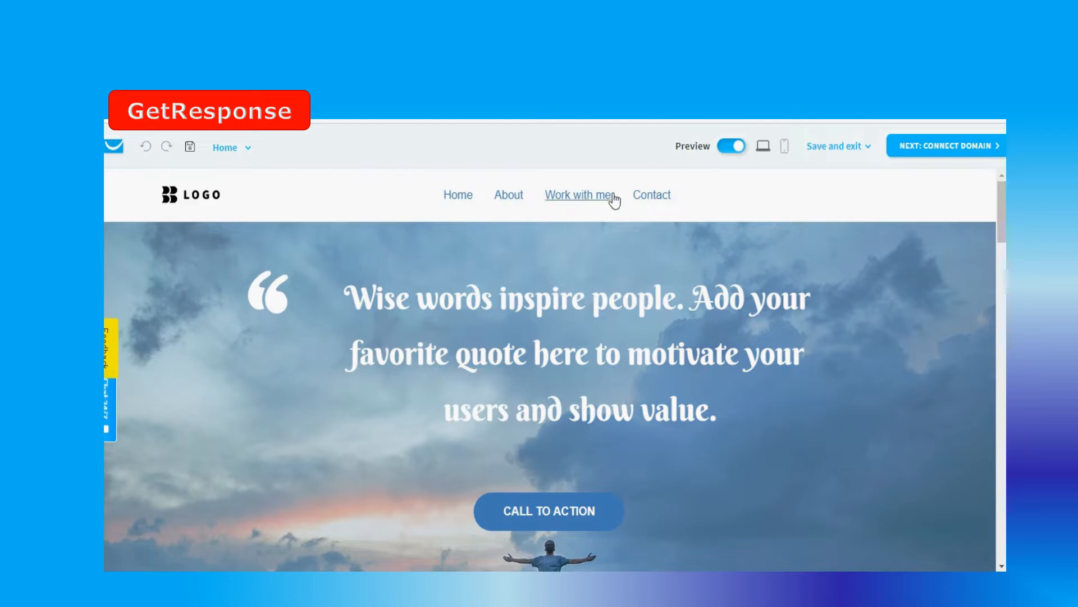
{"action": "scroll", "coordinate": [832, 332], "scroll_direction": "down", "scroll_amount": 15}
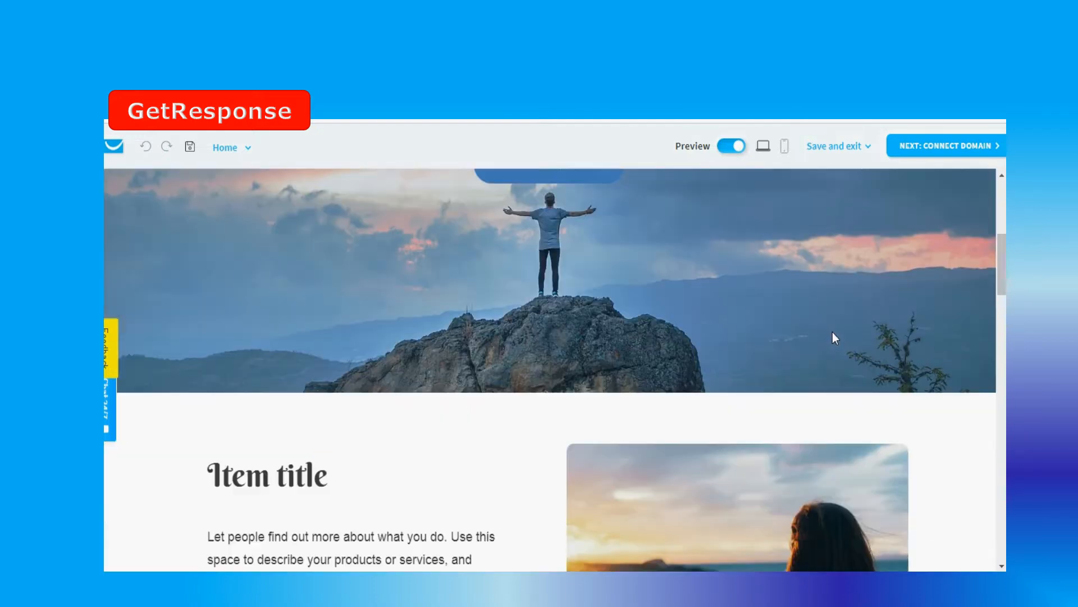
{"action": "scroll", "coordinate": [832, 332], "scroll_direction": "down", "scroll_amount": 12}
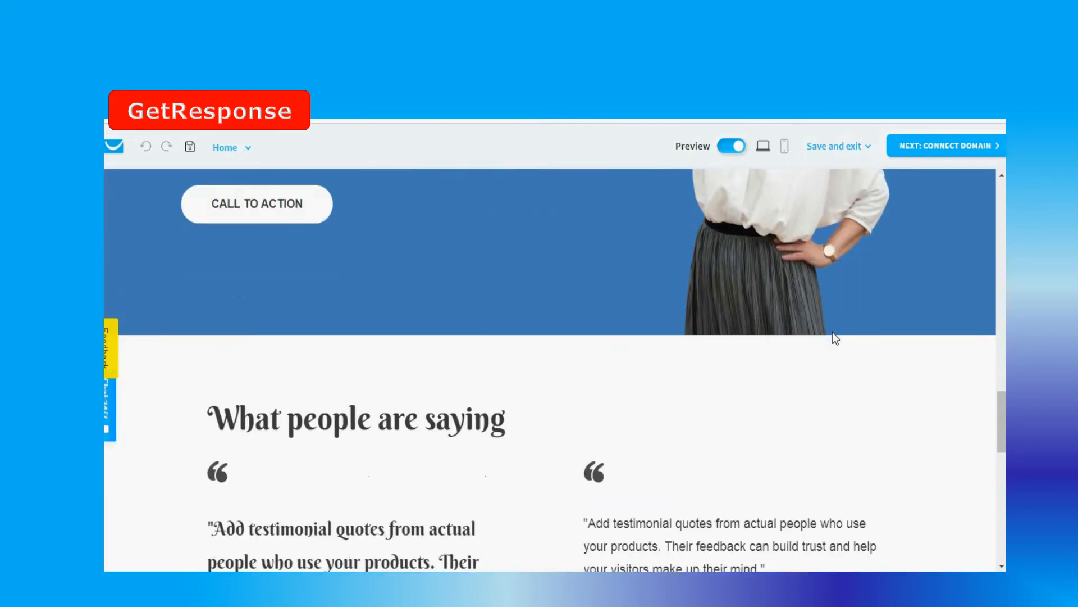
{"action": "scroll", "coordinate": [832, 332], "scroll_direction": "down", "scroll_amount": 4}
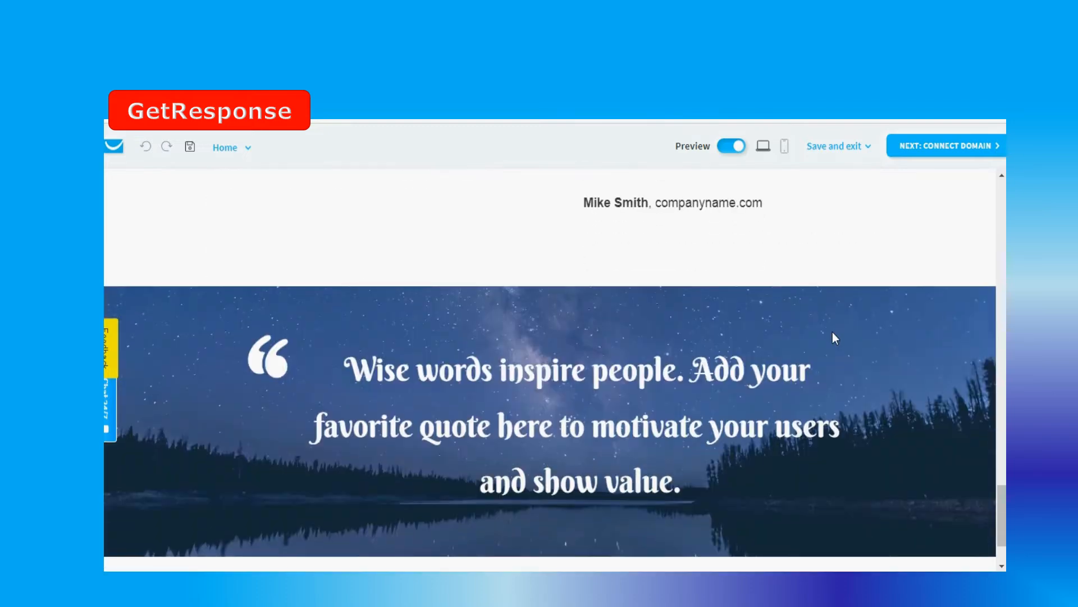
{"action": "scroll", "coordinate": [832, 332], "scroll_direction": "down", "scroll_amount": 2}
{"action": "scroll", "coordinate": [833, 332], "scroll_direction": "up", "scroll_amount": 12}
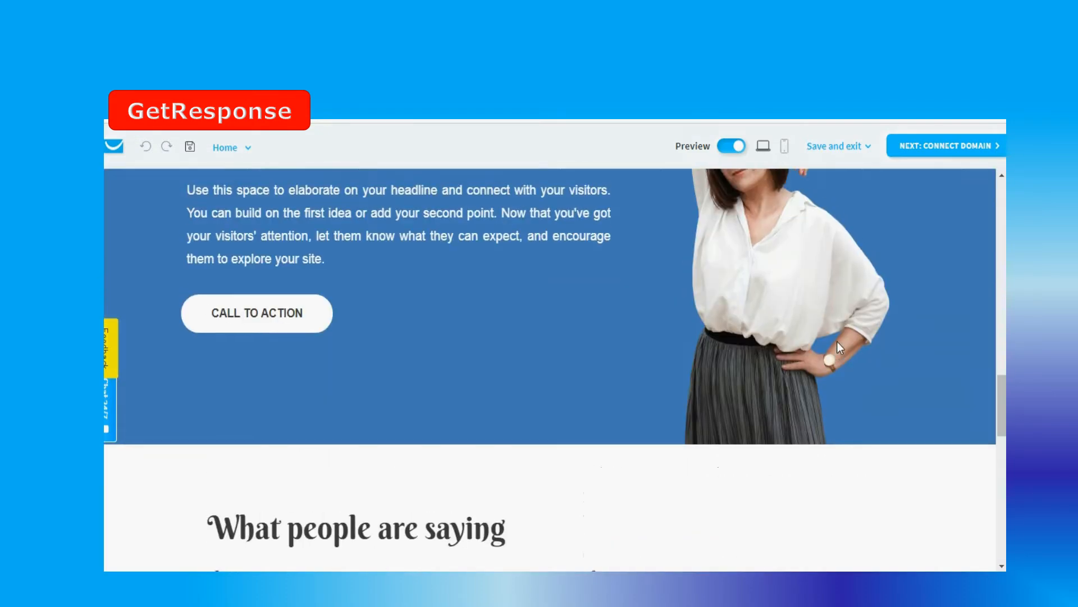
{"action": "scroll", "coordinate": [837, 341], "scroll_direction": "up", "scroll_amount": 10}
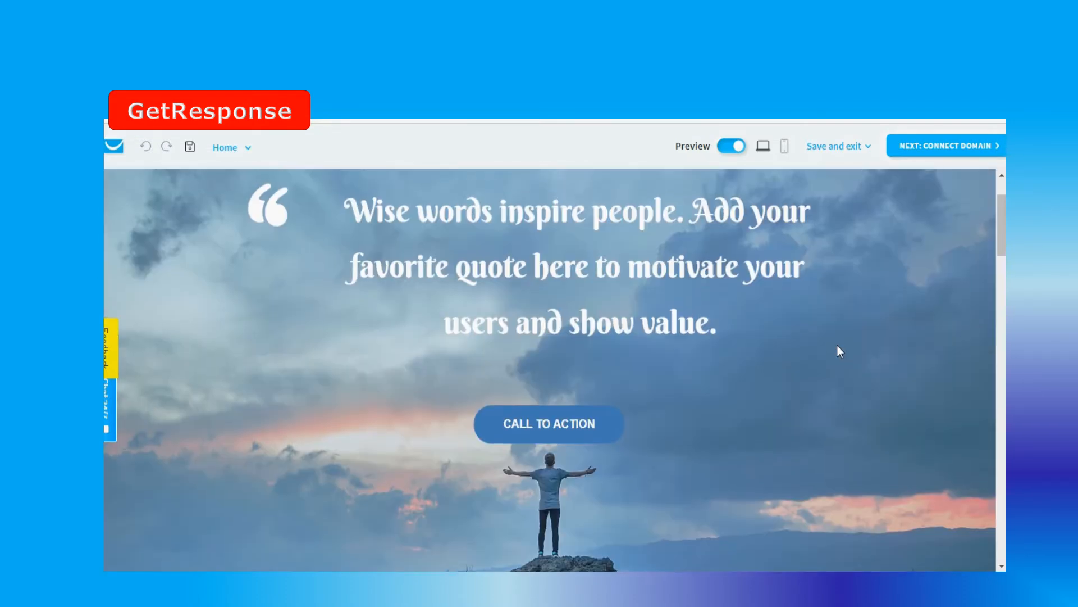
{"action": "scroll", "coordinate": [840, 351], "scroll_direction": "up", "scroll_amount": 2}
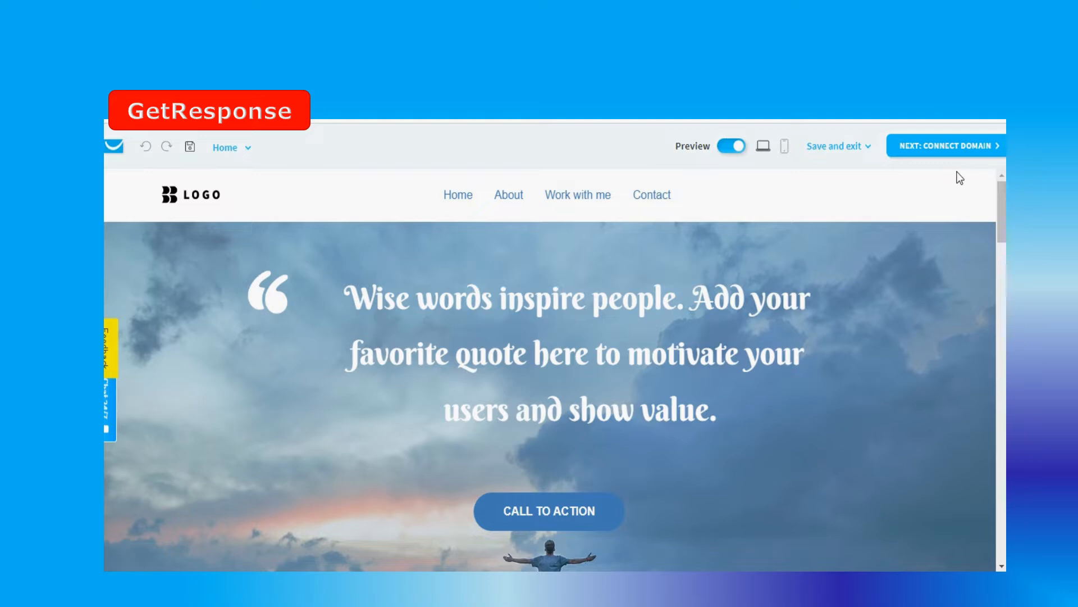
Proceed to connecting a domain and name the website Web-edu
{"action": "left_click", "coordinate": [955, 150]}
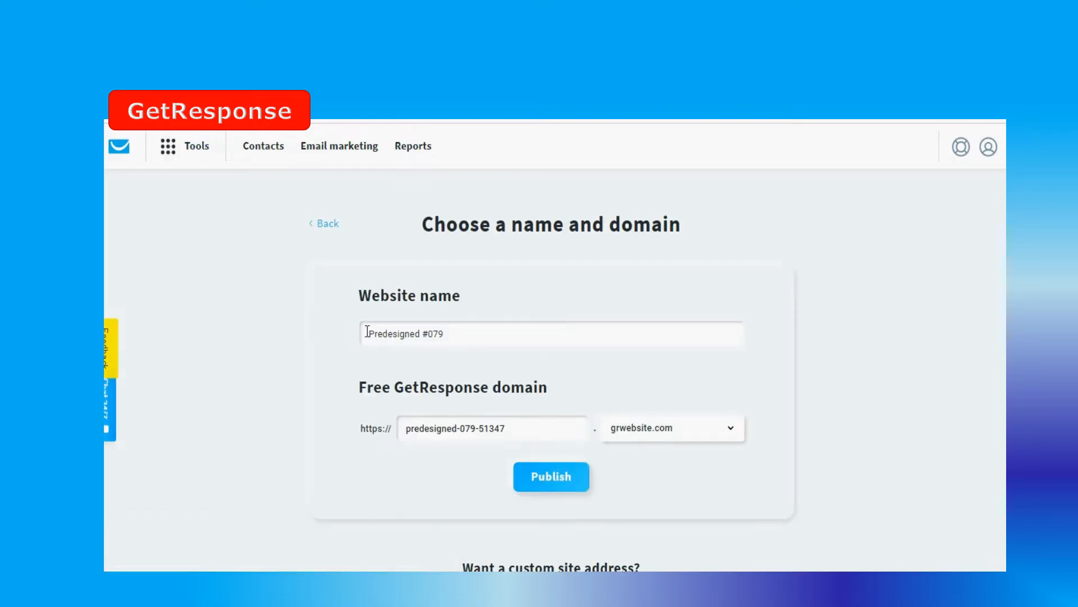
{"action": "left_click_drag", "start_coordinate": [368, 334], "coordinate": [483, 334]}
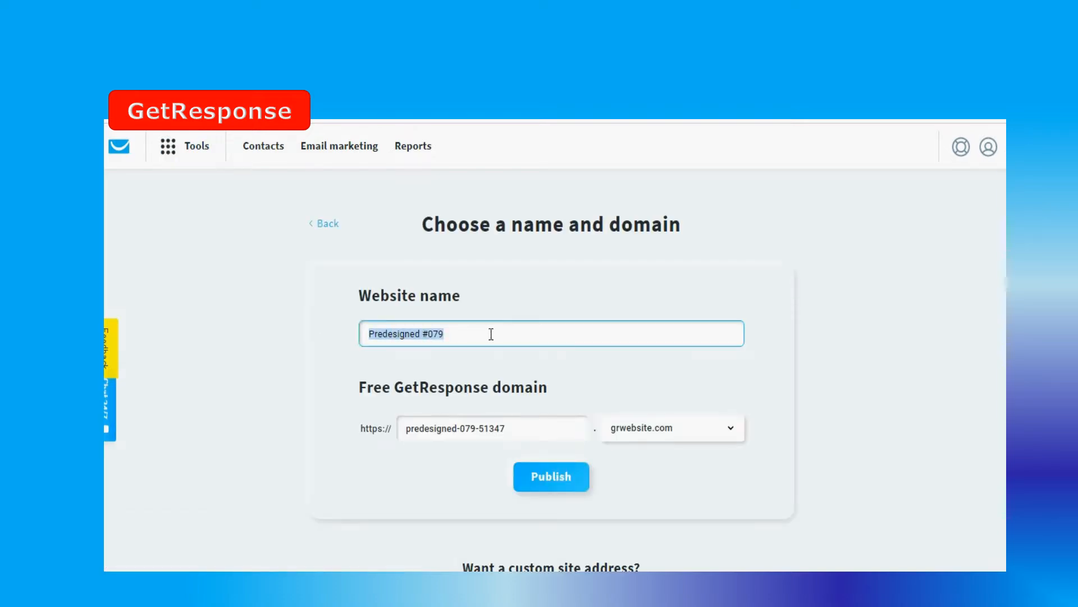
{"action": "type", "text": "We"}
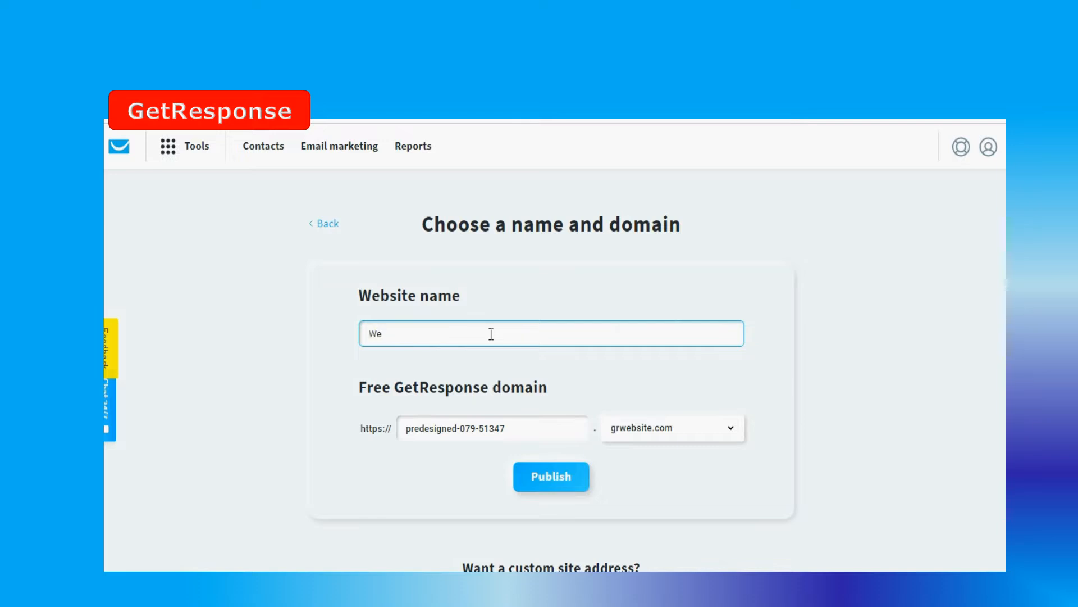
{"action": "type", "text": "b-edu"}
Set the free domain to edu with the gr-site.com ending and publish the website
{"action": "left_click_drag", "start_coordinate": [407, 428], "coordinate": [516, 427]}
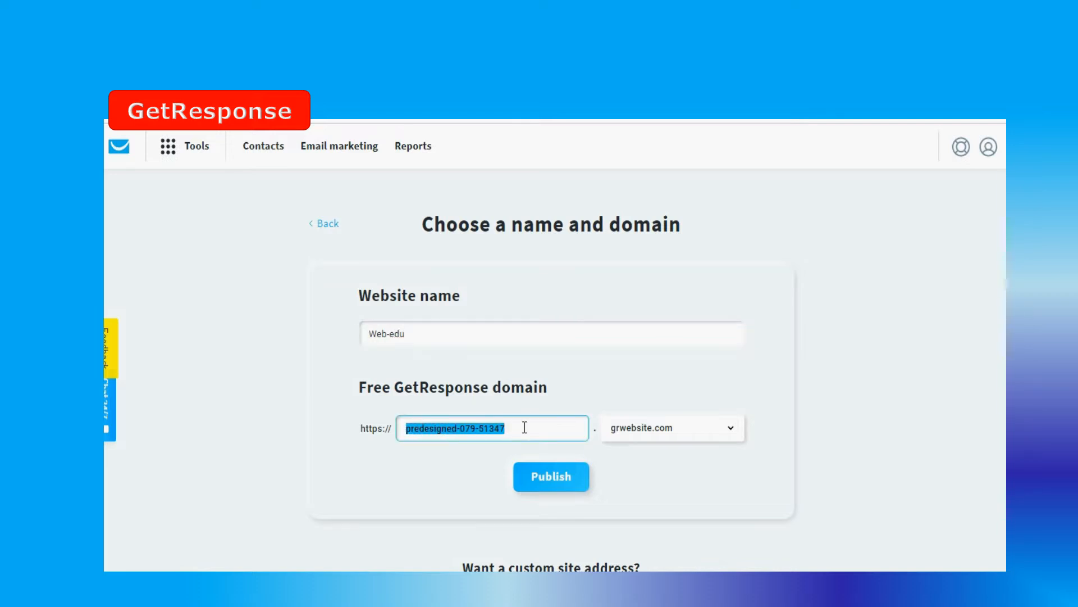
{"action": "type", "text": "Ed"}
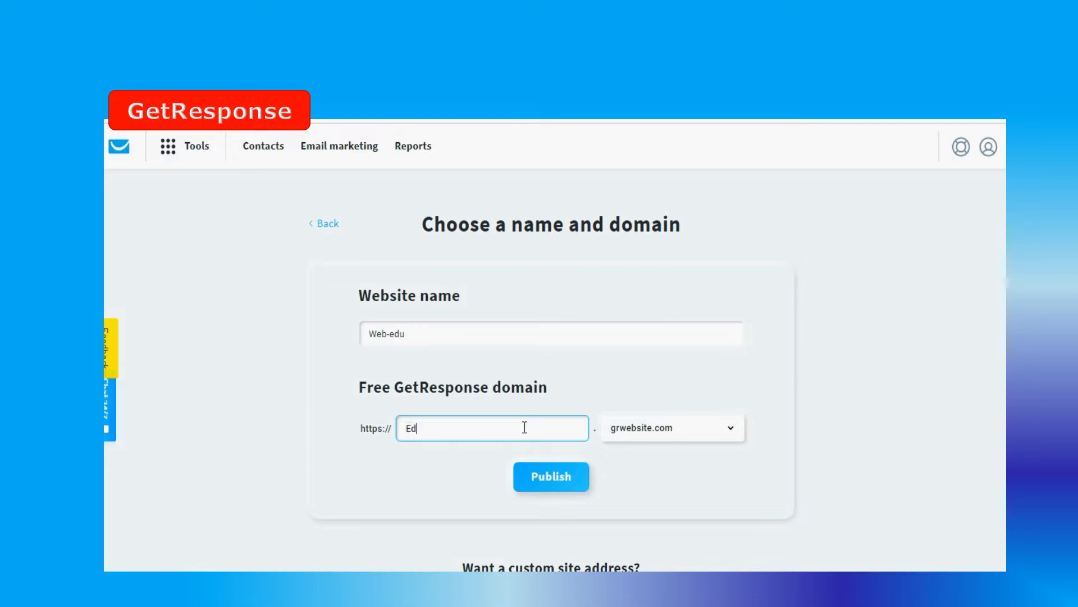
{"action": "type", "text": "u"}
{"action": "left_click", "coordinate": [733, 431]}
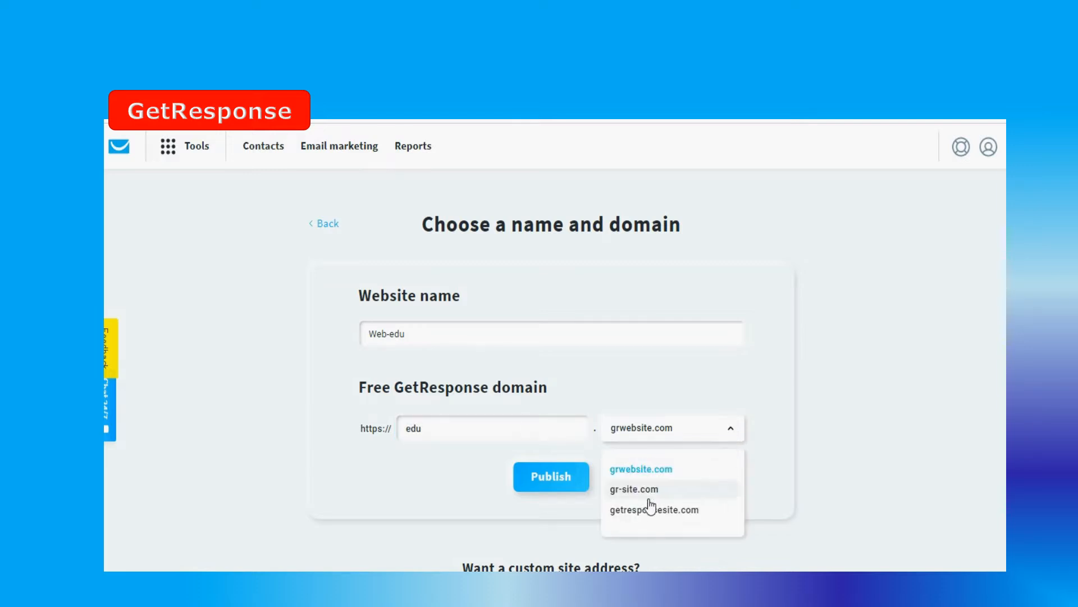
{"action": "left_click", "coordinate": [638, 490]}
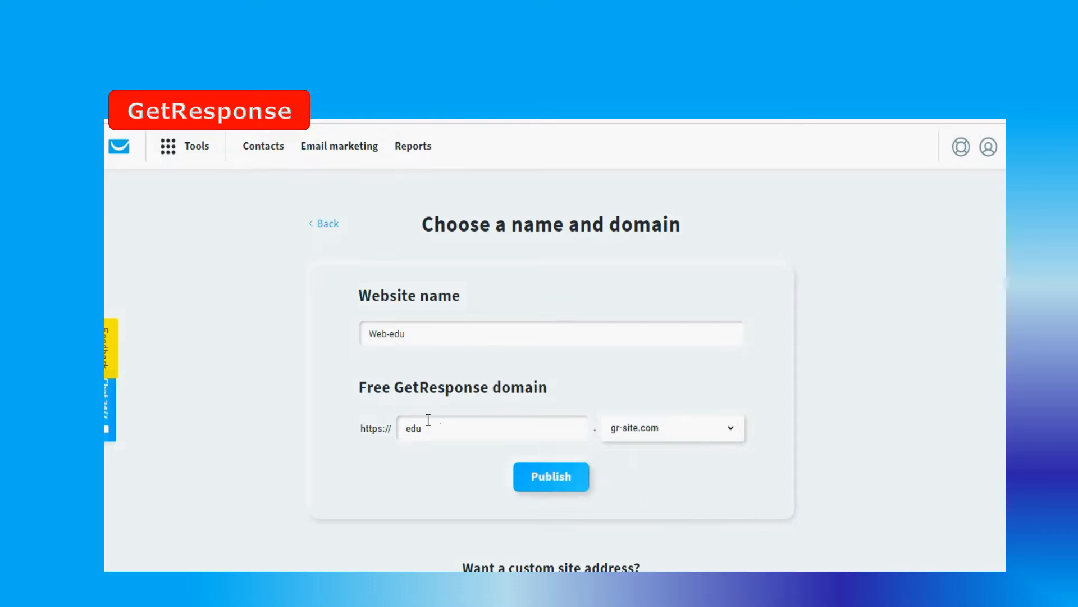
{"action": "left_click", "coordinate": [554, 487]}
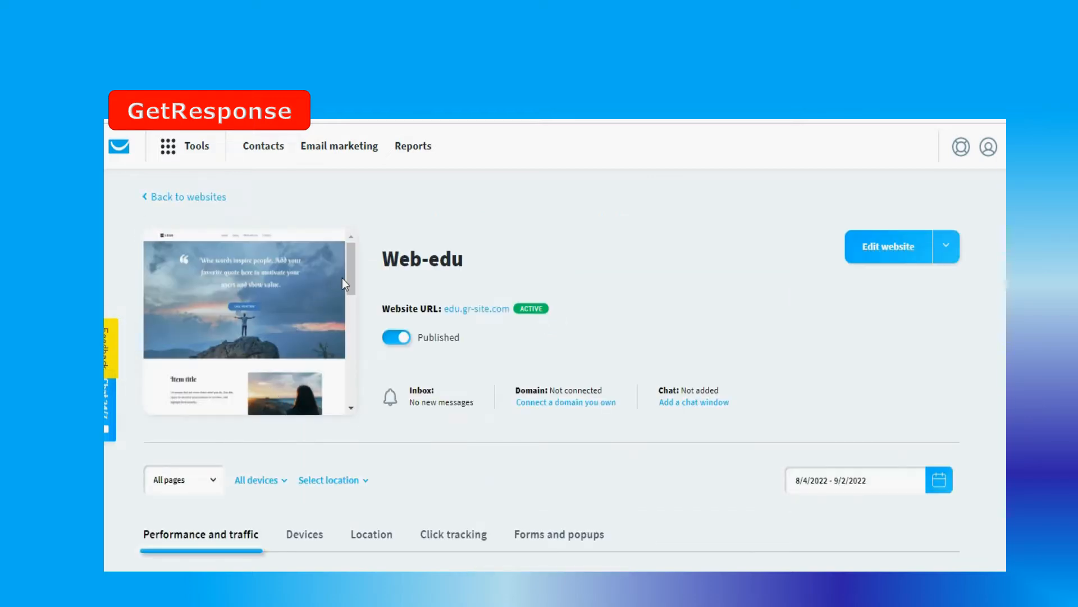
Look through the finished education website's home page and play the embedded ICT for IGCSE - Online Course video
{"action": "mouse_move", "coordinate": [529, 312]}
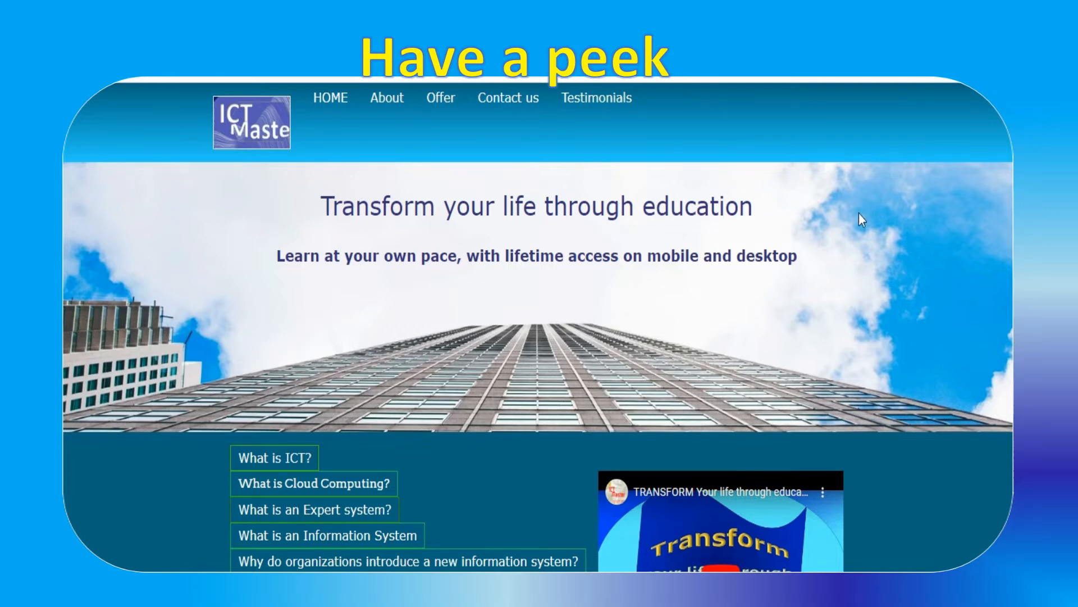
{"action": "scroll", "coordinate": [538, 327], "scroll_direction": "down", "scroll_amount": 4}
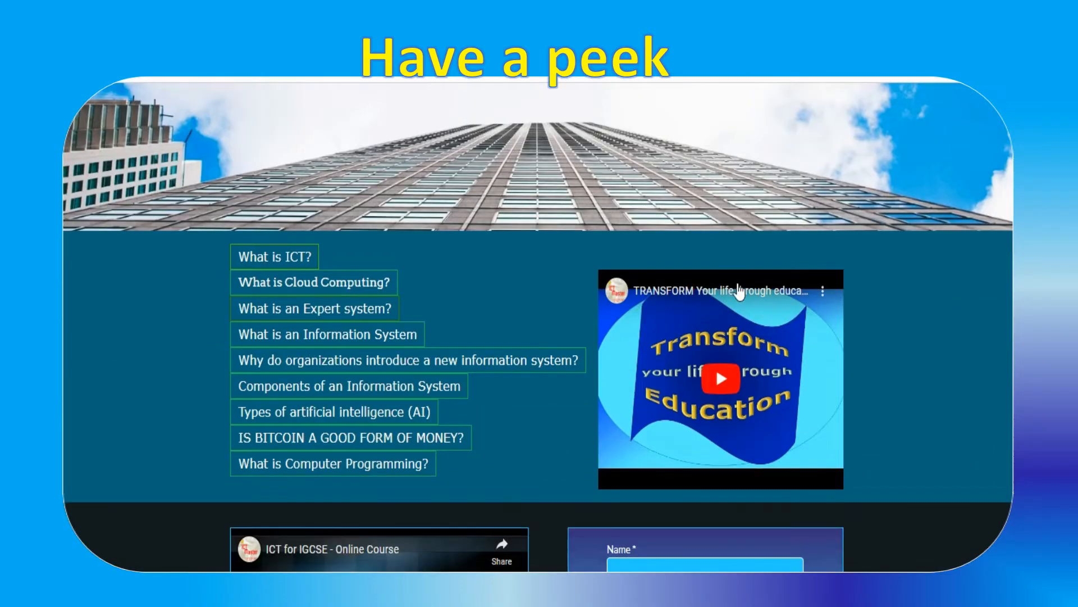
{"action": "scroll", "coordinate": [376, 377], "scroll_direction": "down", "scroll_amount": 5}
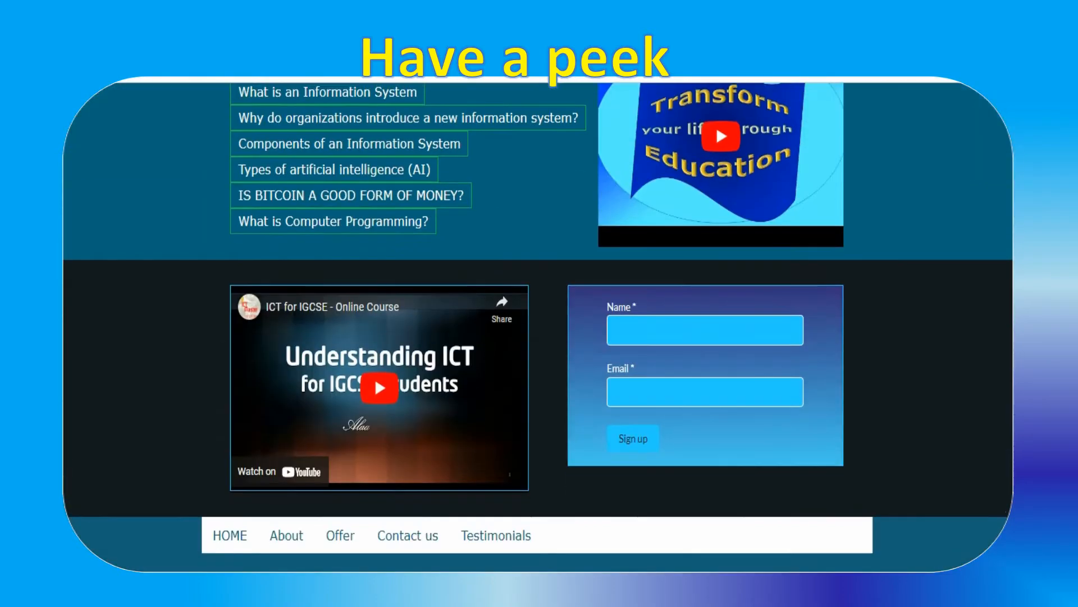
{"action": "left_click", "coordinate": [378, 393]}
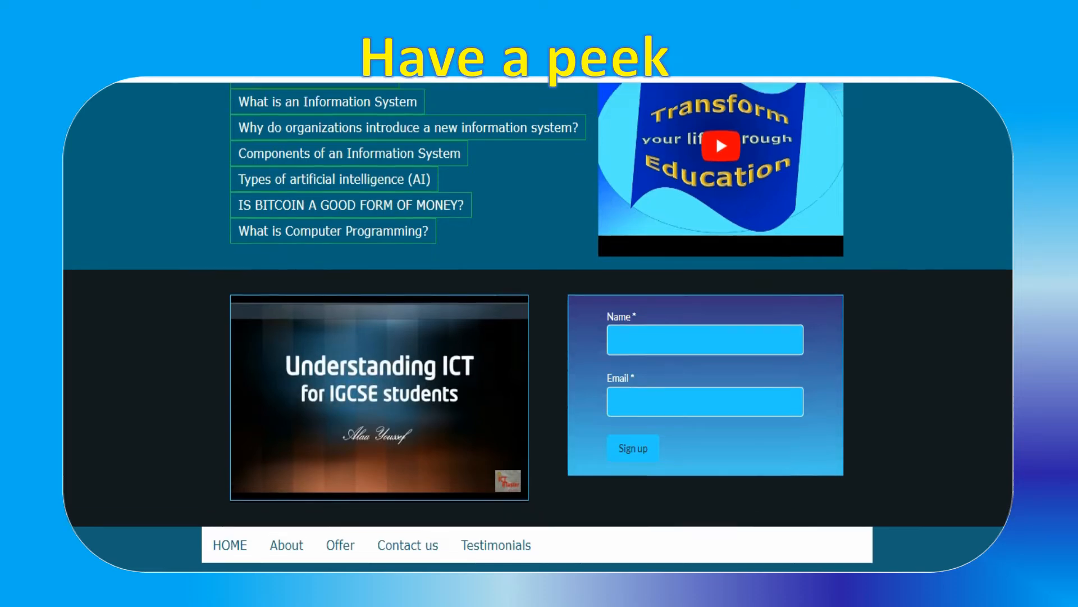
Play the embedded Transform your life through education video and open the What is an Information System link
{"action": "scroll", "coordinate": [1000, 360], "scroll_direction": "up", "scroll_amount": 3}
{"action": "left_click", "coordinate": [718, 322]}
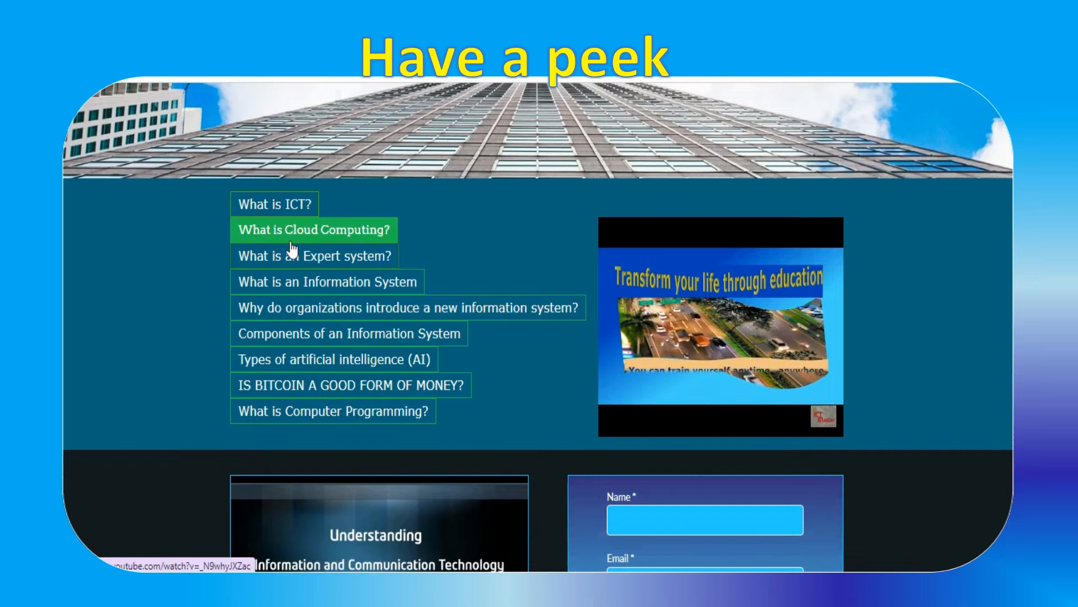
{"action": "left_click", "coordinate": [290, 284]}
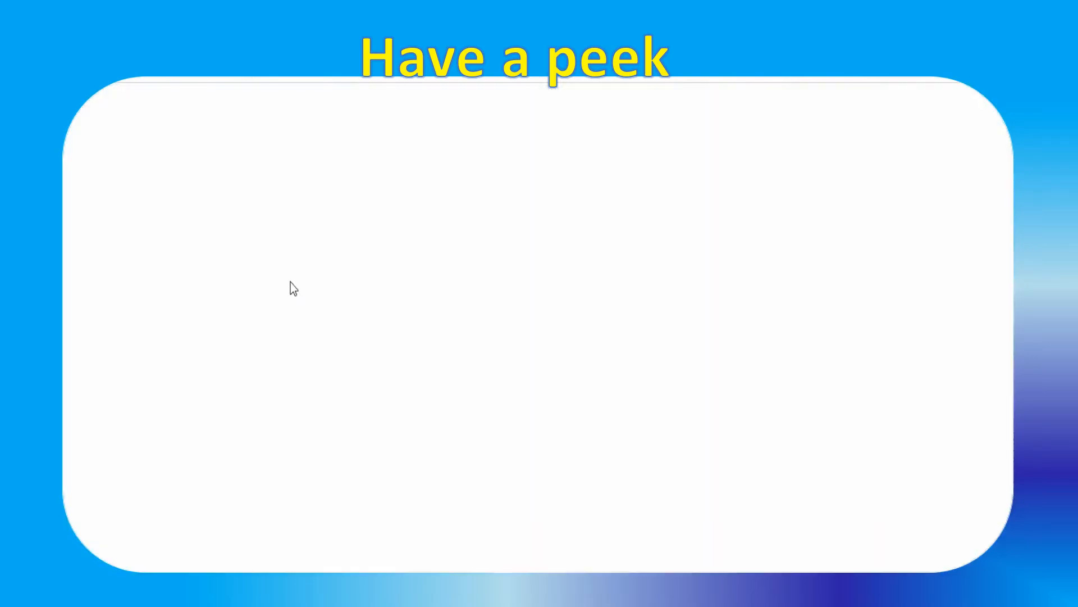
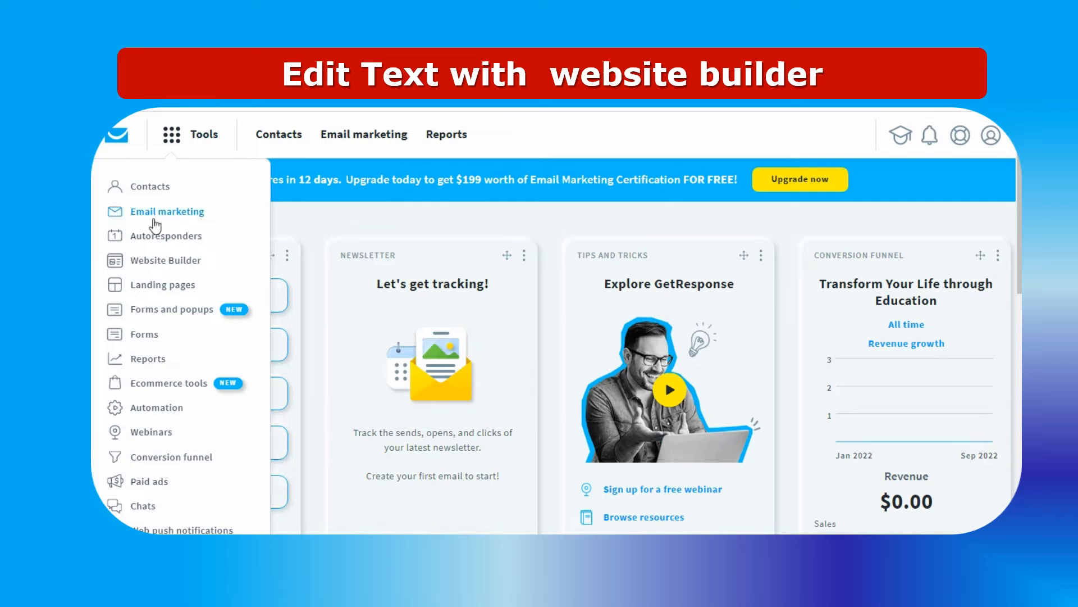
Go to the website builder and open the Web-edu website for editing
{"action": "left_click", "coordinate": [157, 261]}
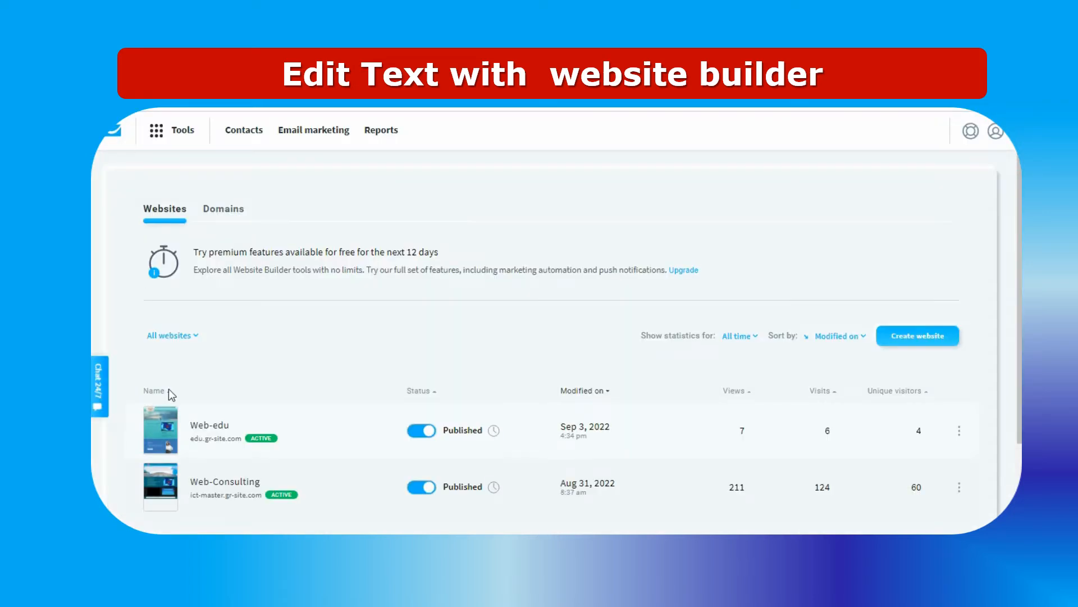
{"action": "left_click", "coordinate": [203, 427]}
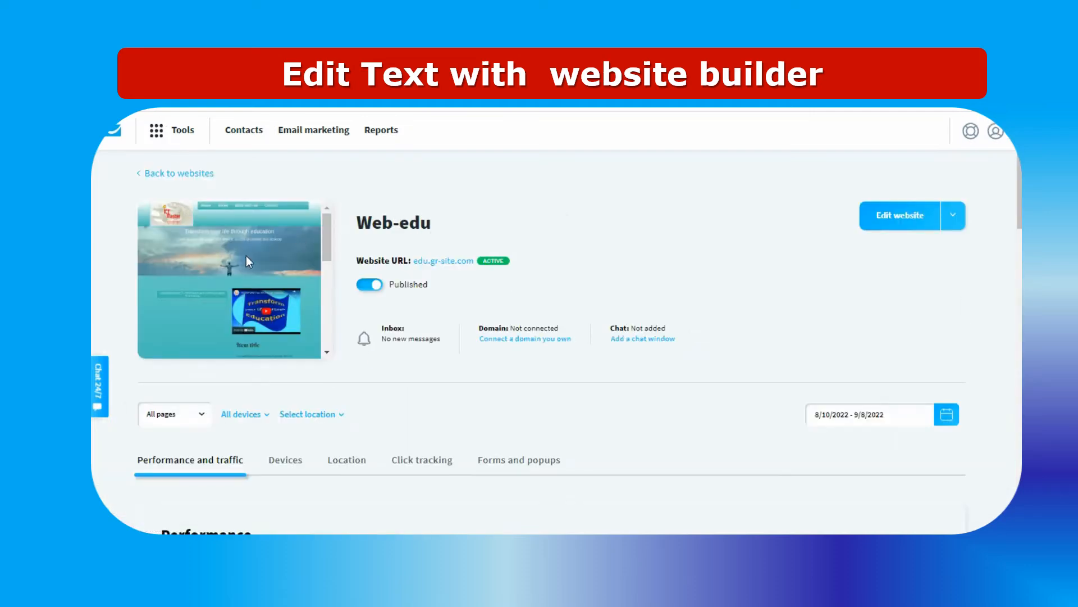
{"action": "left_click", "coordinate": [900, 216]}
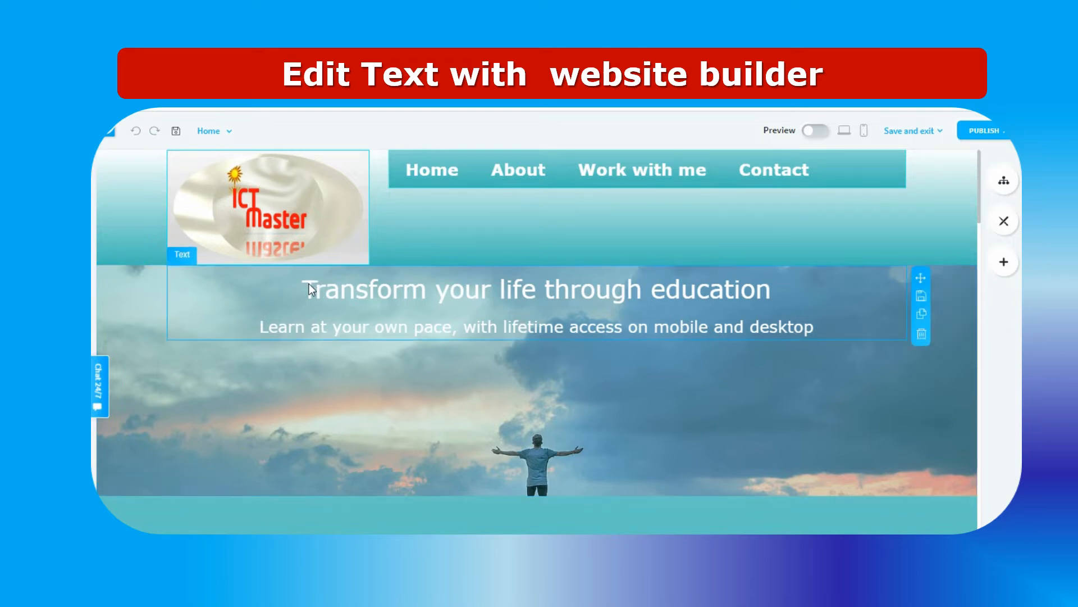
Apply the Verdana font at size 26 to "lifetime access on mobile and desktop" under the hero heading and preview the page
{"action": "left_click", "coordinate": [361, 323]}
{"action": "left_click_drag", "start_coordinate": [393, 327], "coordinate": [720, 330]}
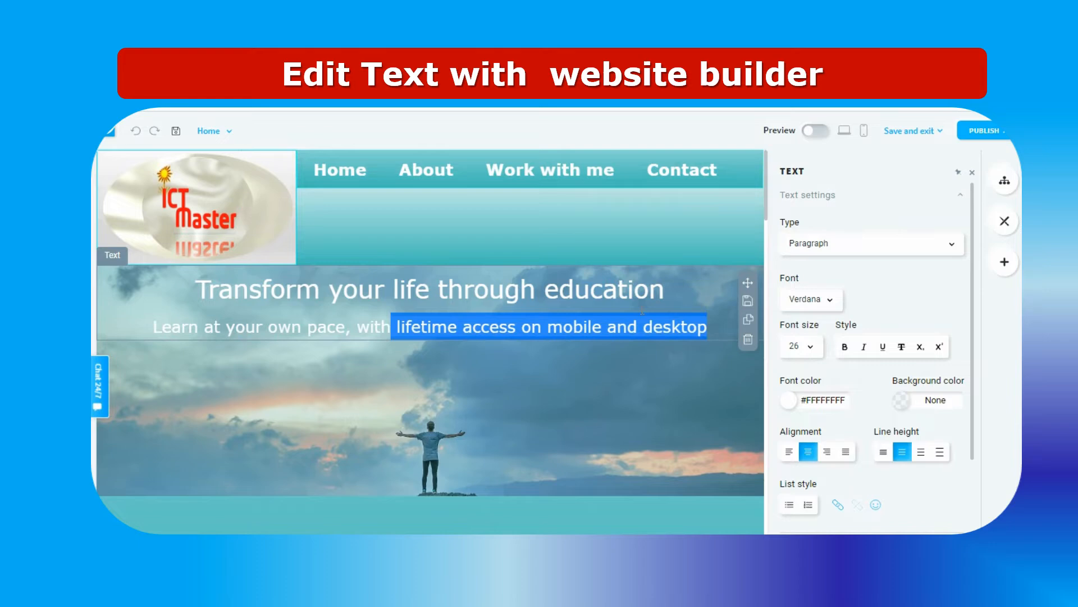
{"action": "left_click", "coordinate": [832, 307]}
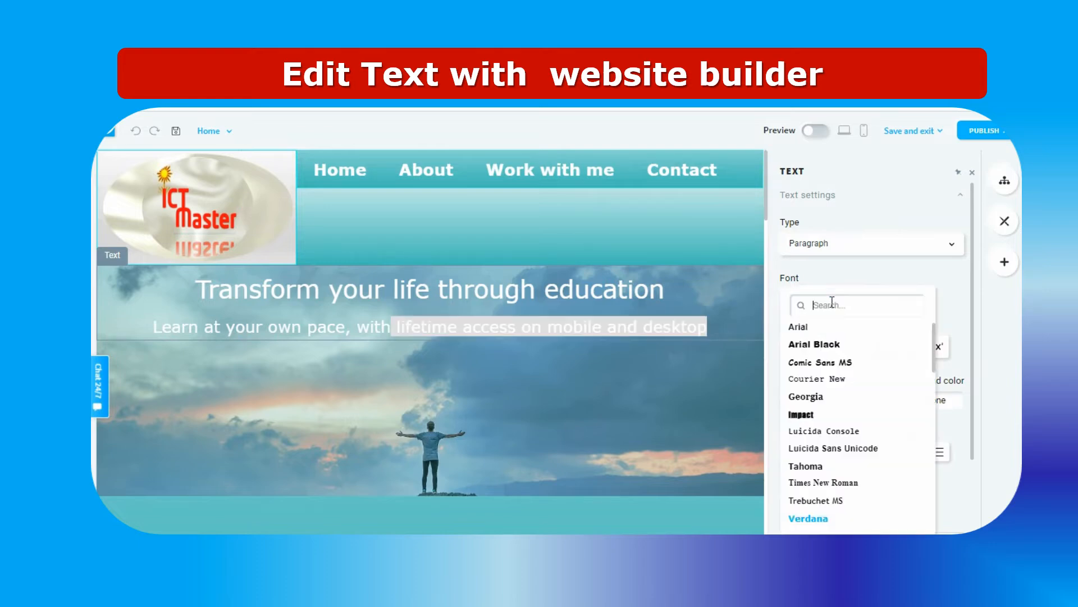
{"action": "left_click", "coordinate": [816, 519]}
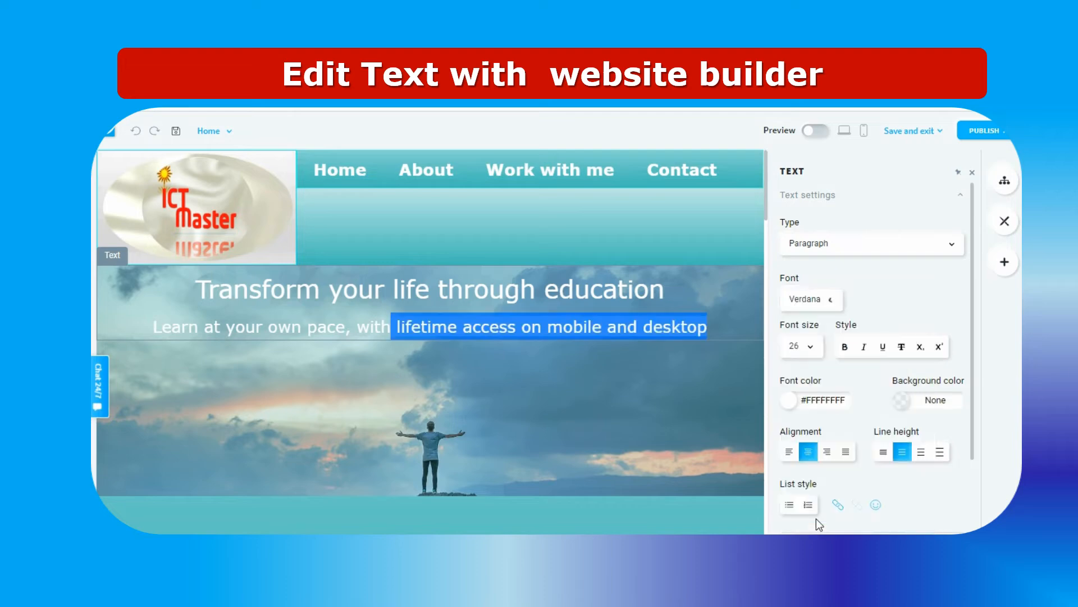
{"action": "left_click", "coordinate": [812, 349]}
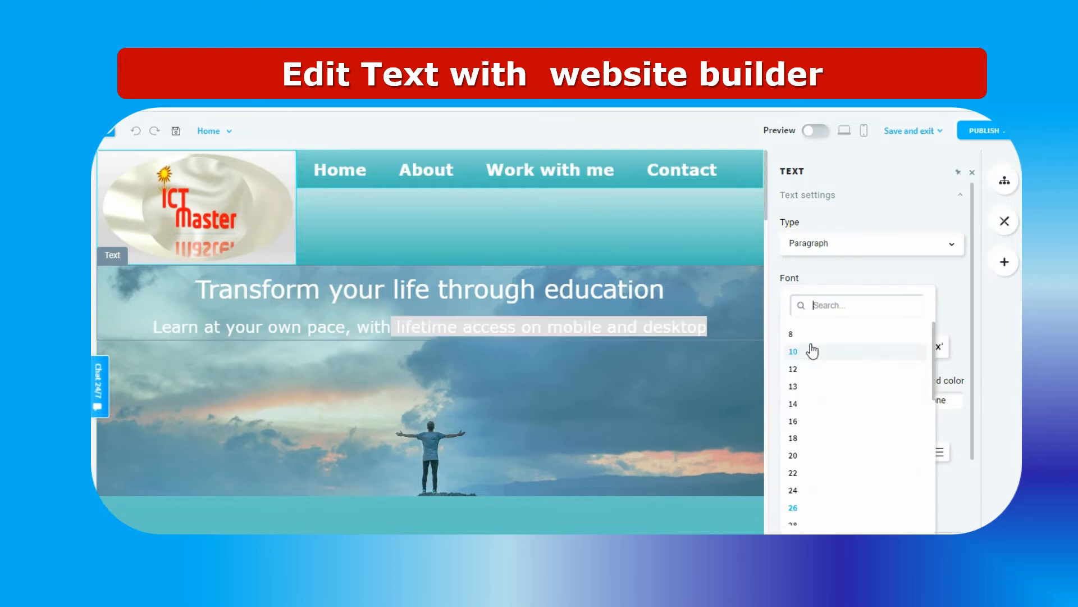
{"action": "left_click", "coordinate": [797, 509]}
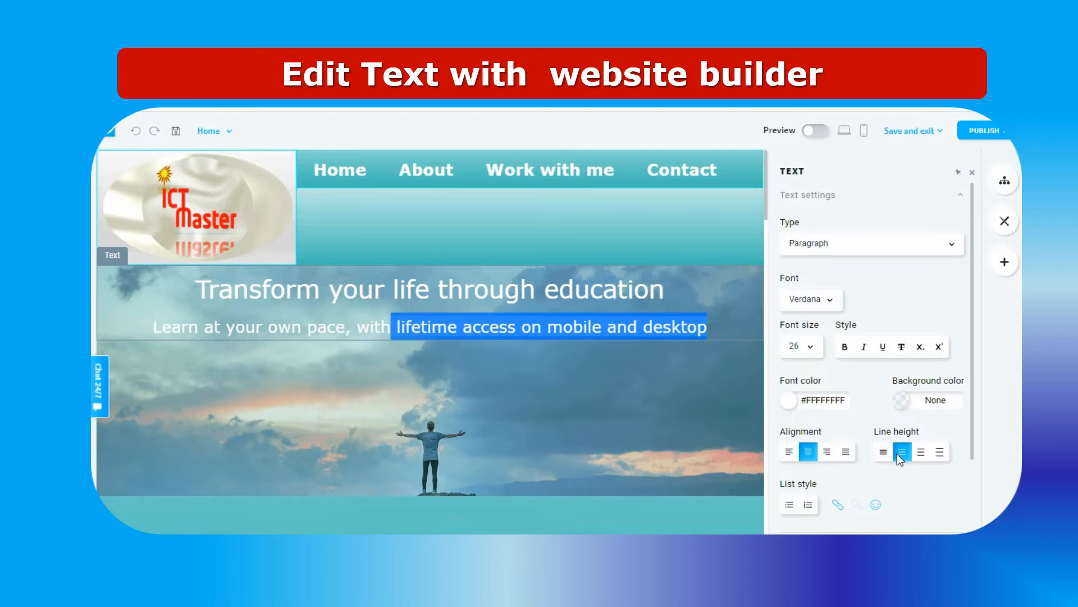
{"action": "left_click", "coordinate": [975, 174]}
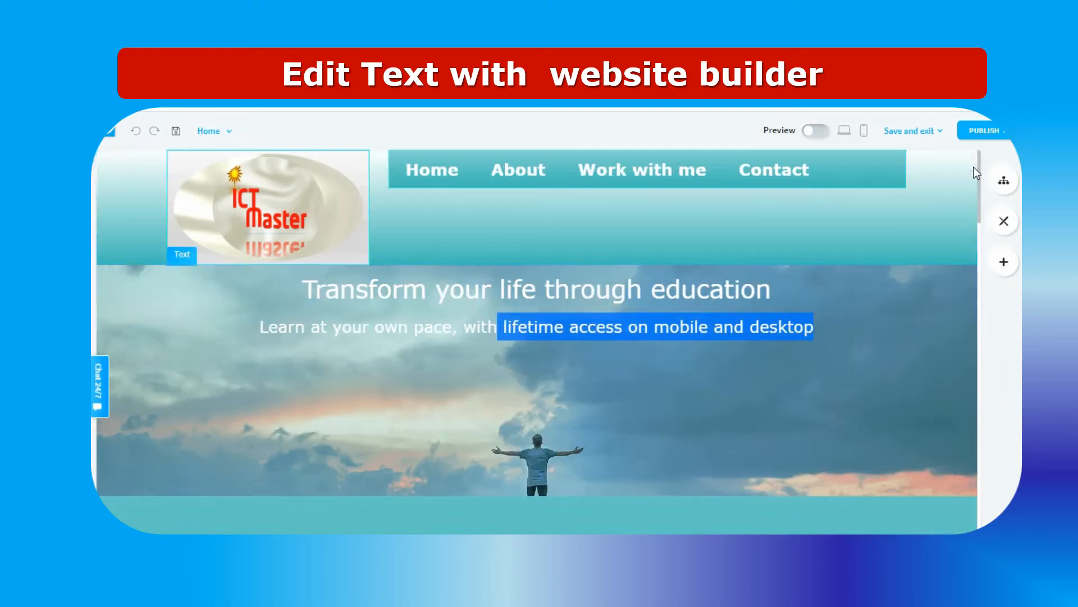
{"action": "left_click", "coordinate": [820, 131]}
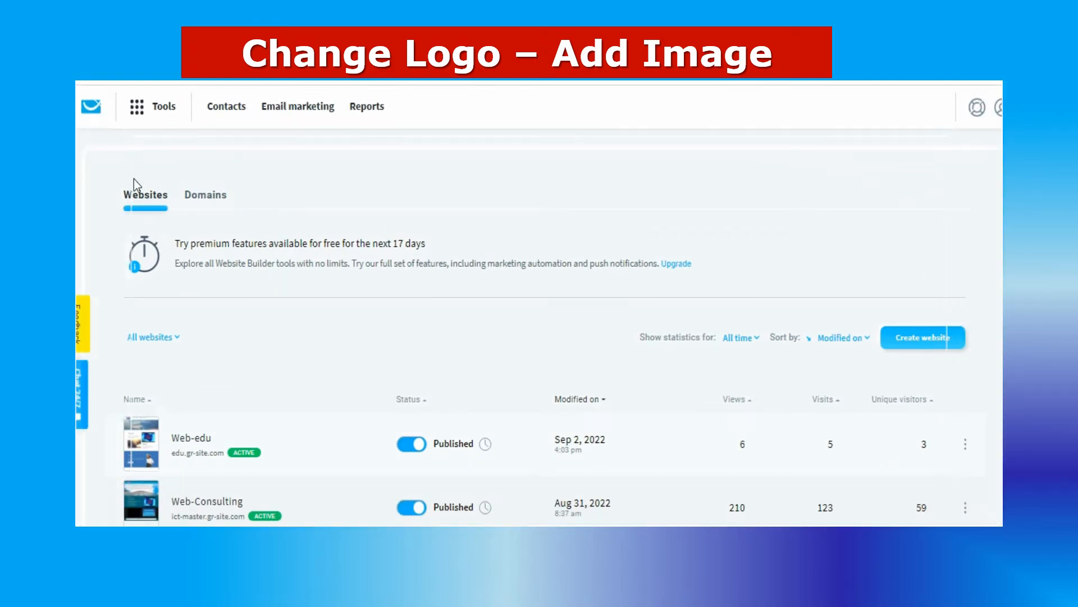
Open the Web-edu website for editing and bring up the image settings of the ICT Master logo in the header
{"action": "left_click", "coordinate": [191, 439]}
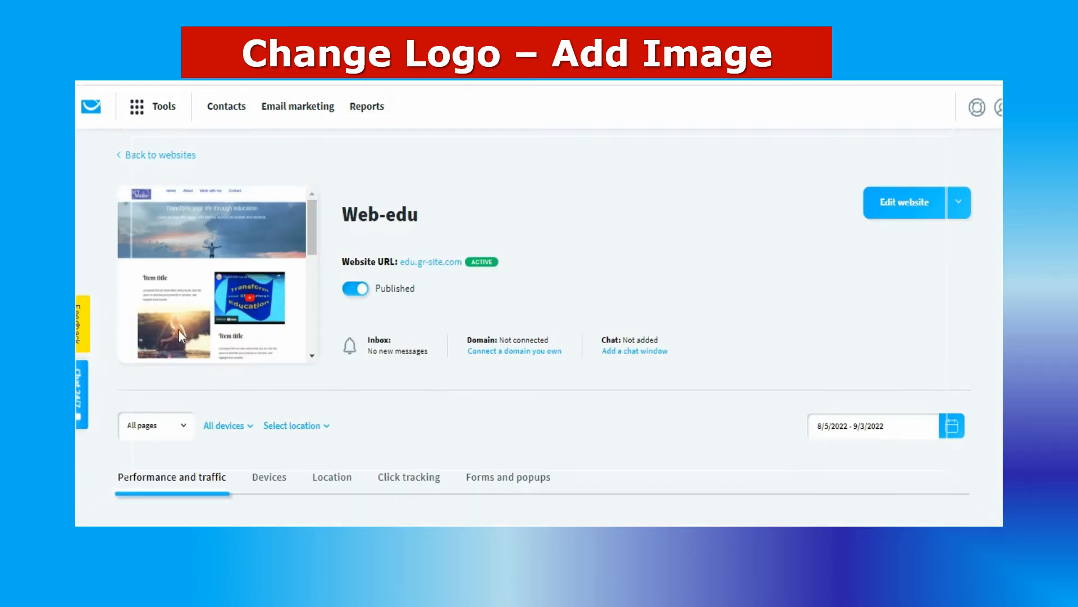
{"action": "left_click", "coordinate": [898, 209]}
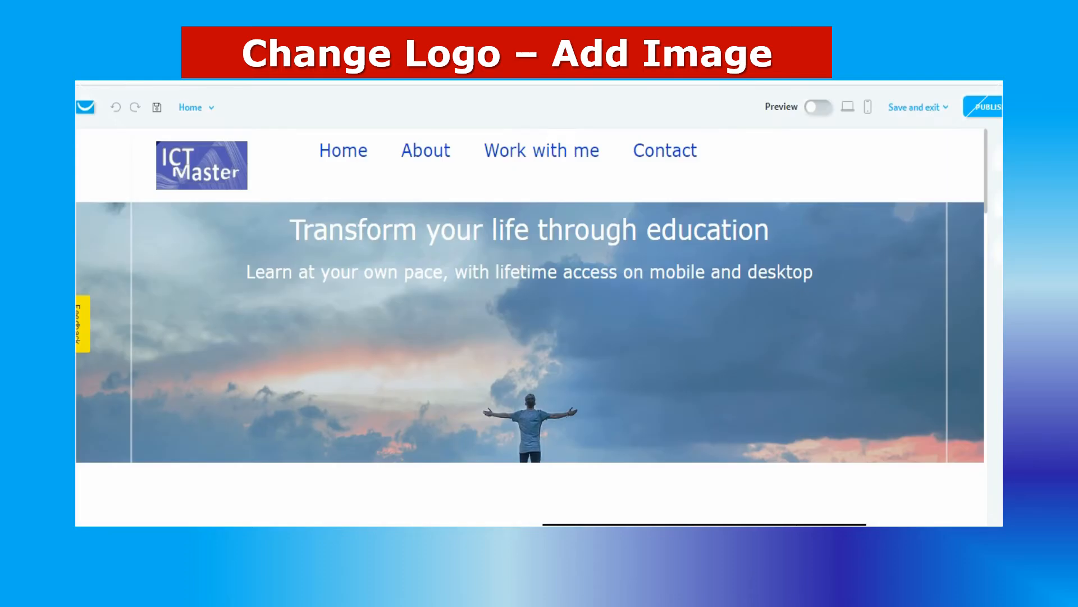
{"action": "left_click", "coordinate": [190, 162]}
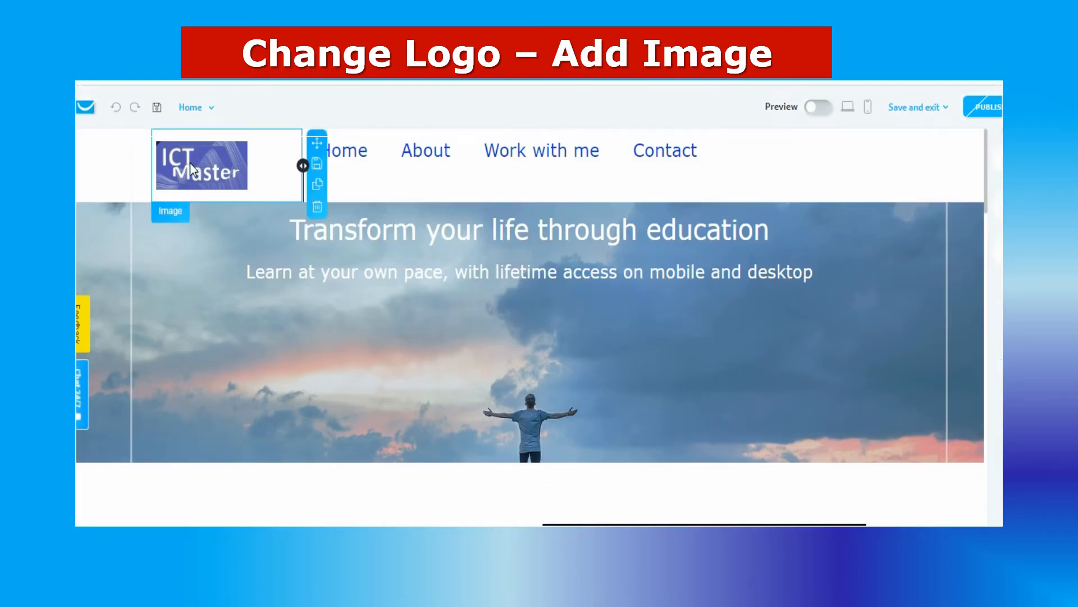
{"action": "left_click", "coordinate": [171, 210]}
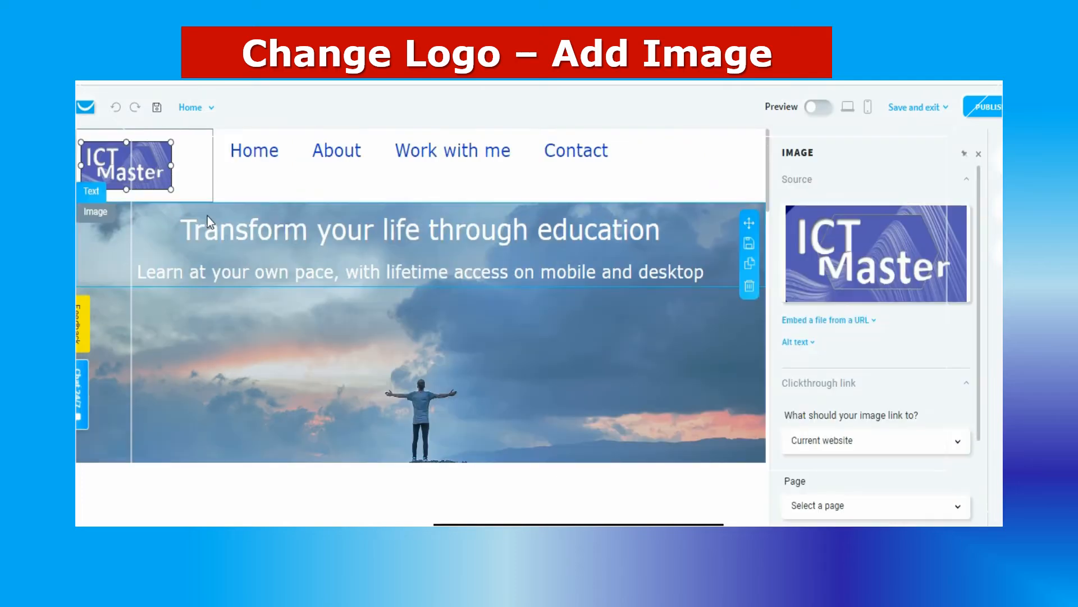
Upload LGGG.png from the computer's PIC folder and use it to replace the header logo
{"action": "mouse_move", "coordinate": [888, 238]}
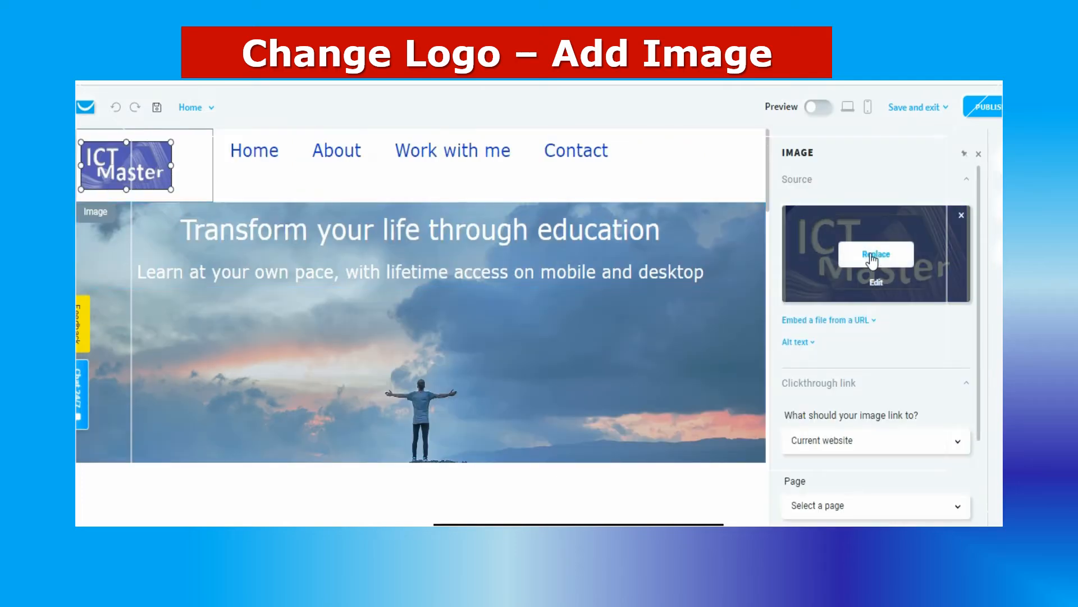
{"action": "left_click", "coordinate": [872, 257]}
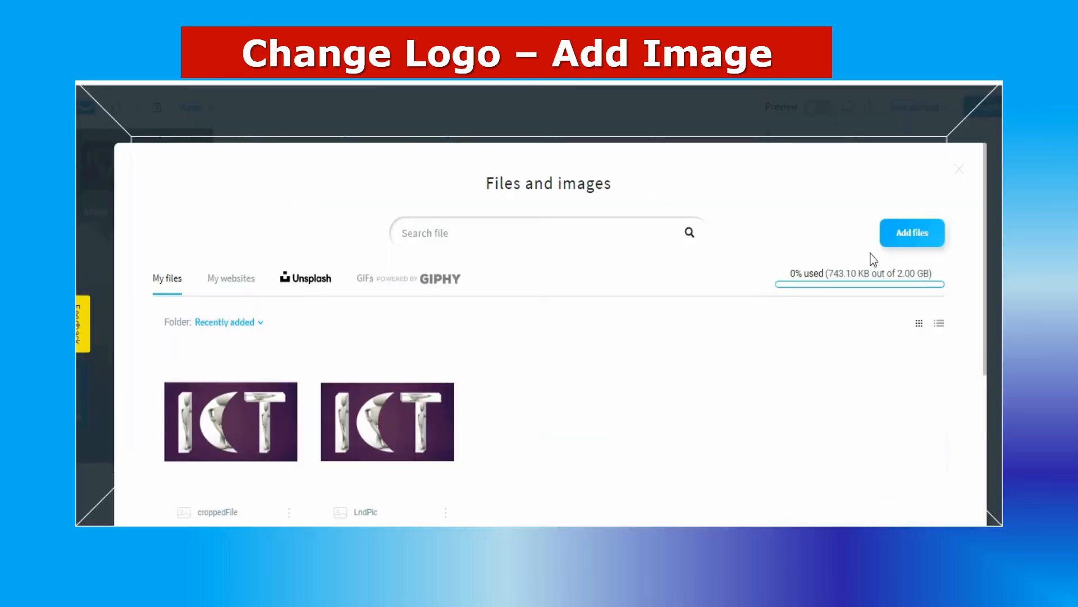
{"action": "left_click", "coordinate": [915, 238]}
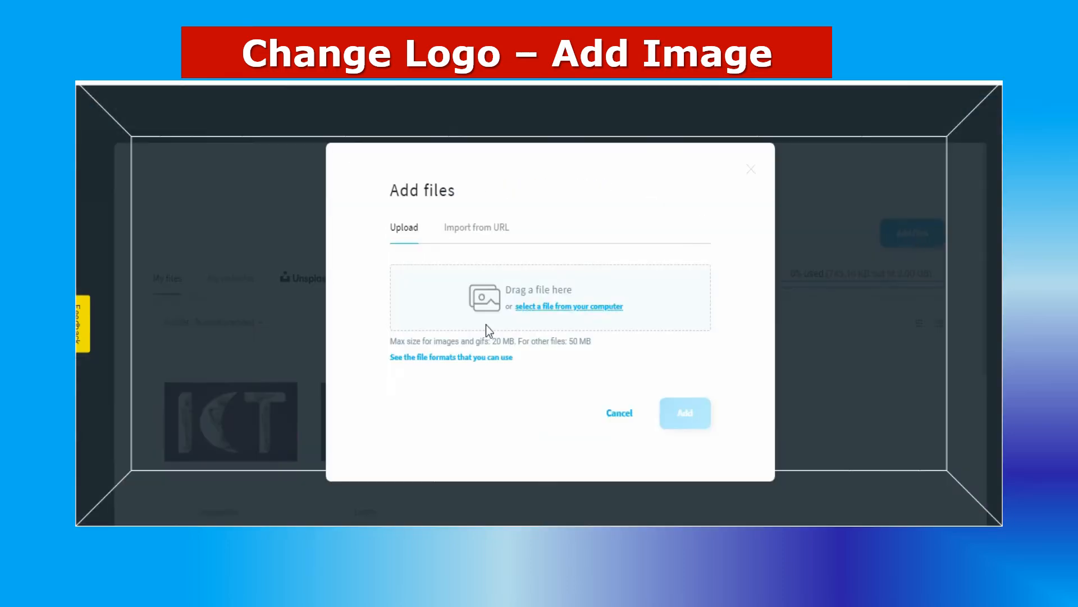
{"action": "left_click", "coordinate": [530, 307]}
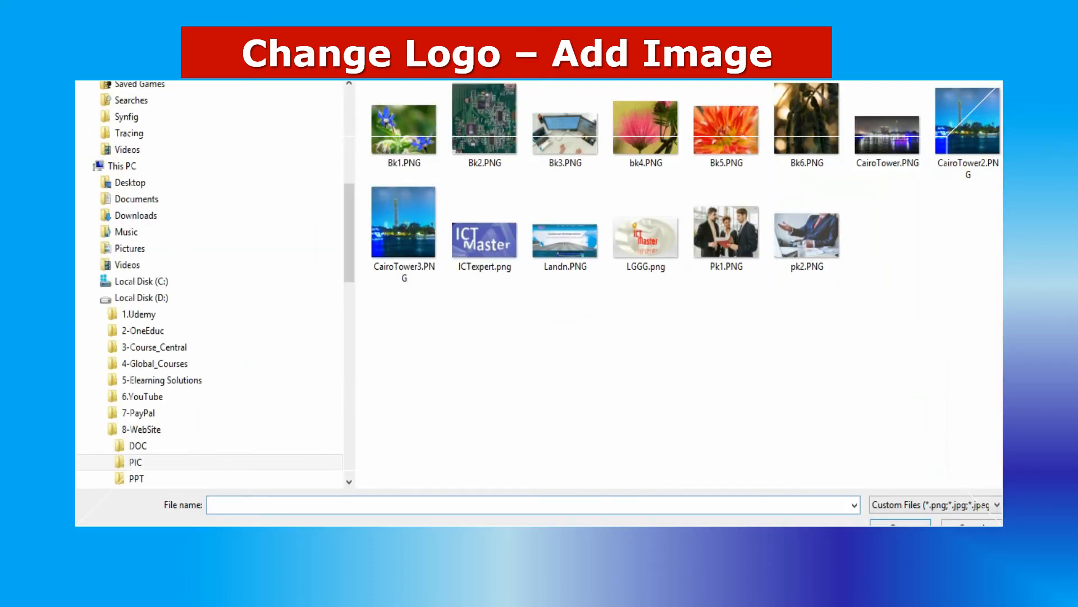
{"action": "double_click", "coordinate": [646, 236]}
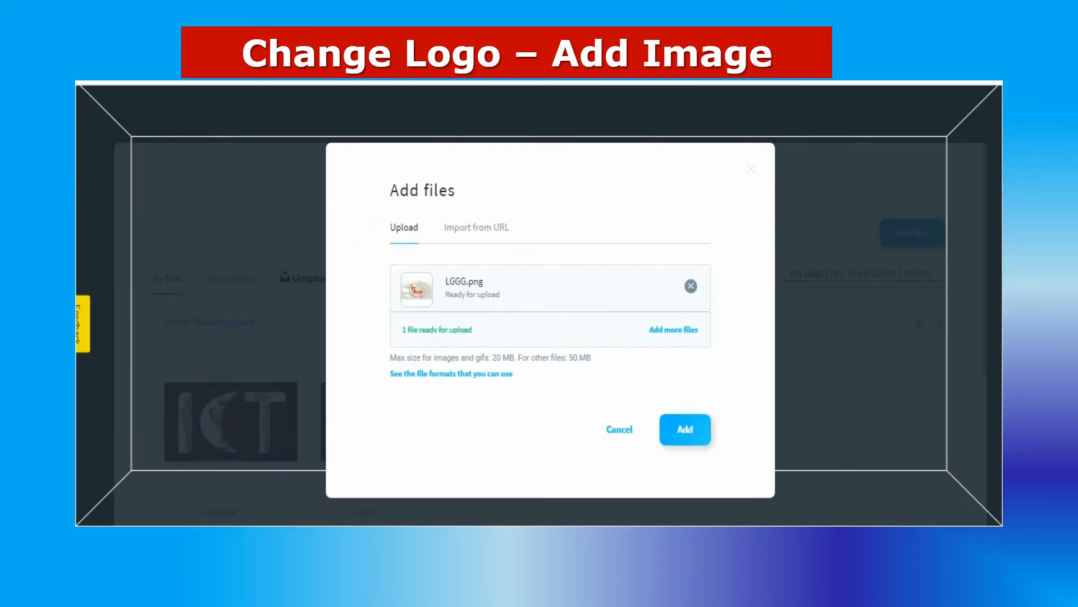
{"action": "left_click", "coordinate": [695, 437]}
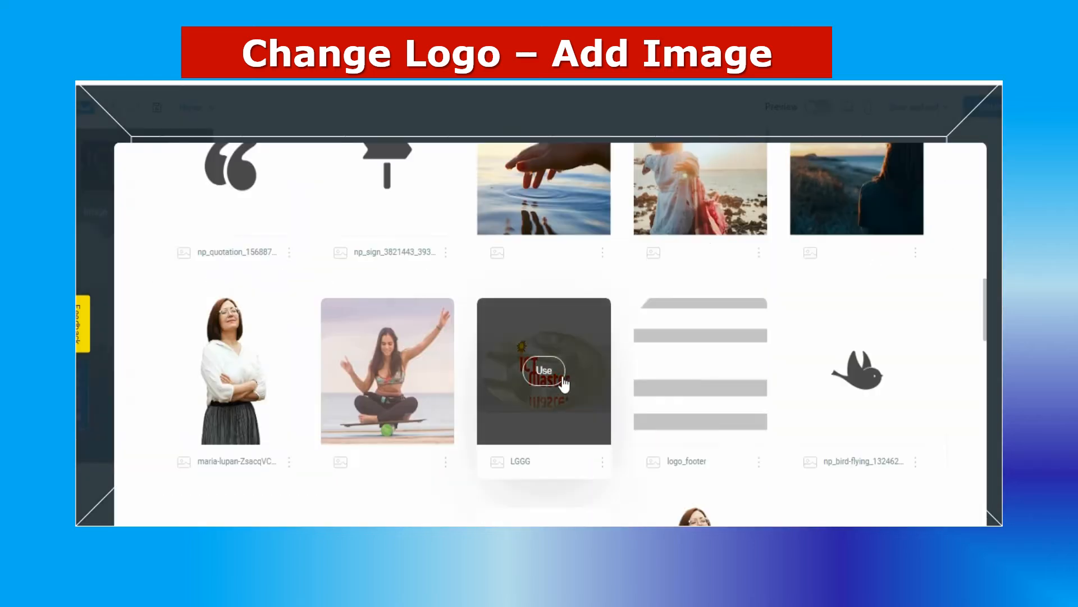
{"action": "left_click", "coordinate": [543, 371]}
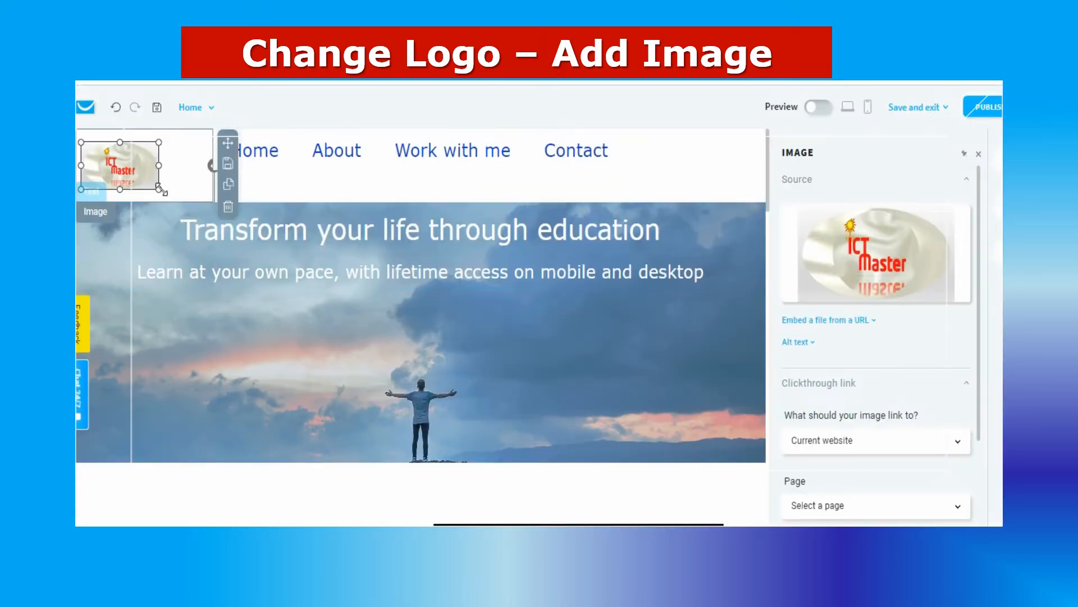
Enlarge the new logo to the full width of its header column and preview the page
{"action": "left_click_drag", "start_coordinate": [159, 189], "coordinate": [212, 179]}
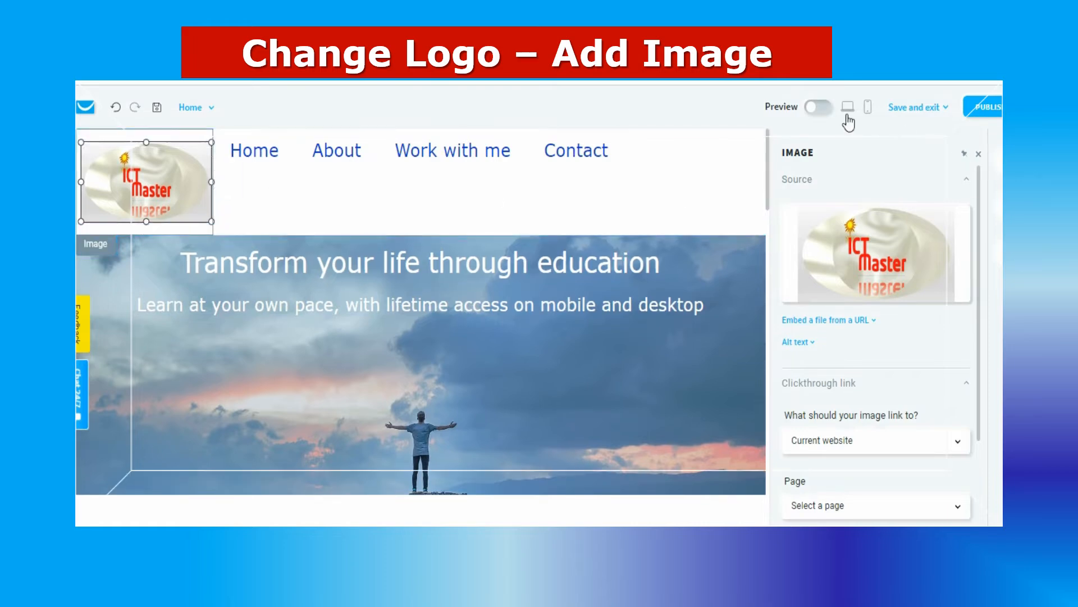
{"action": "left_click", "coordinate": [819, 107]}
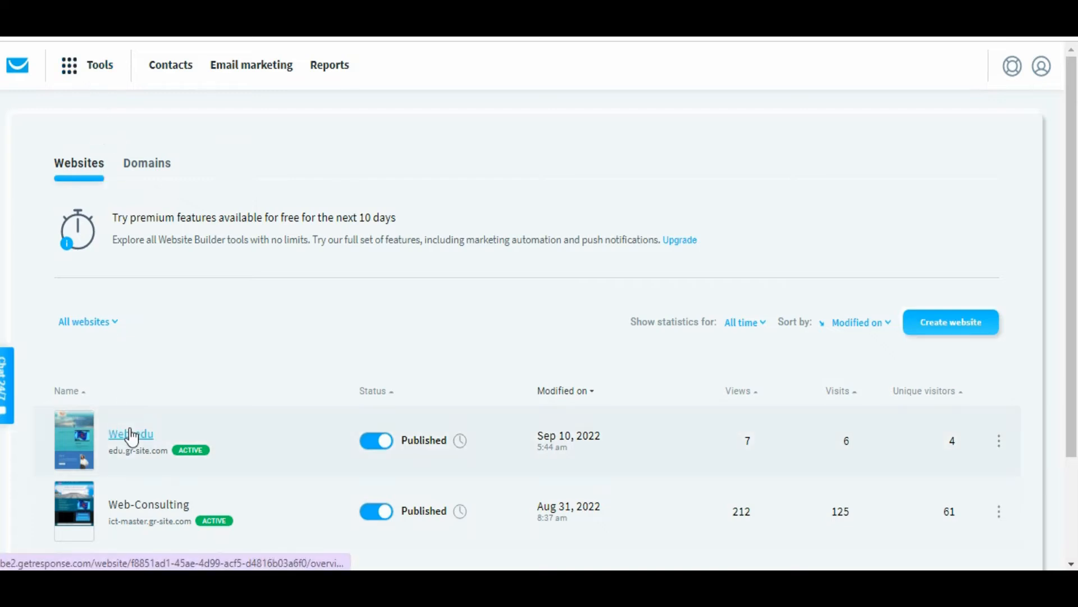
Open the Web-edu website for editing and bring up the settings of the header's site menu
{"action": "left_click", "coordinate": [131, 434]}
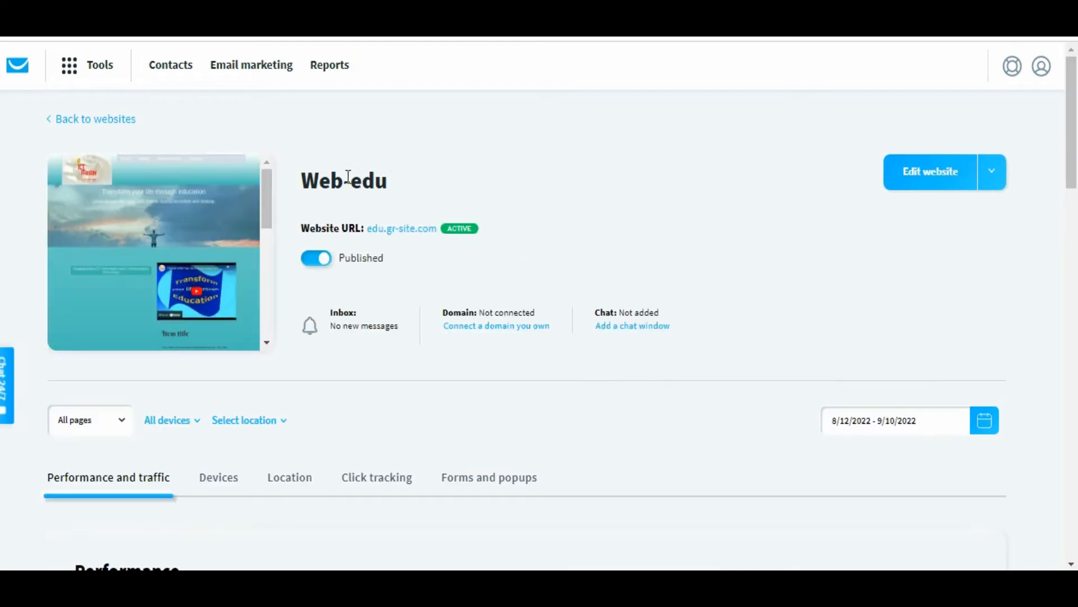
{"action": "left_click", "coordinate": [931, 173]}
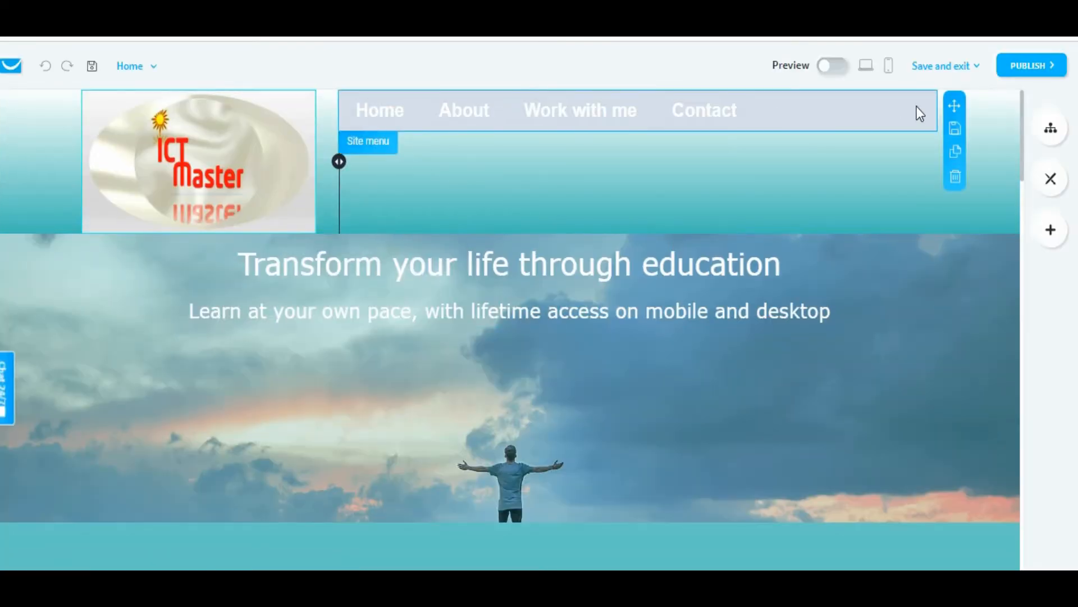
{"action": "left_click", "coordinate": [378, 147]}
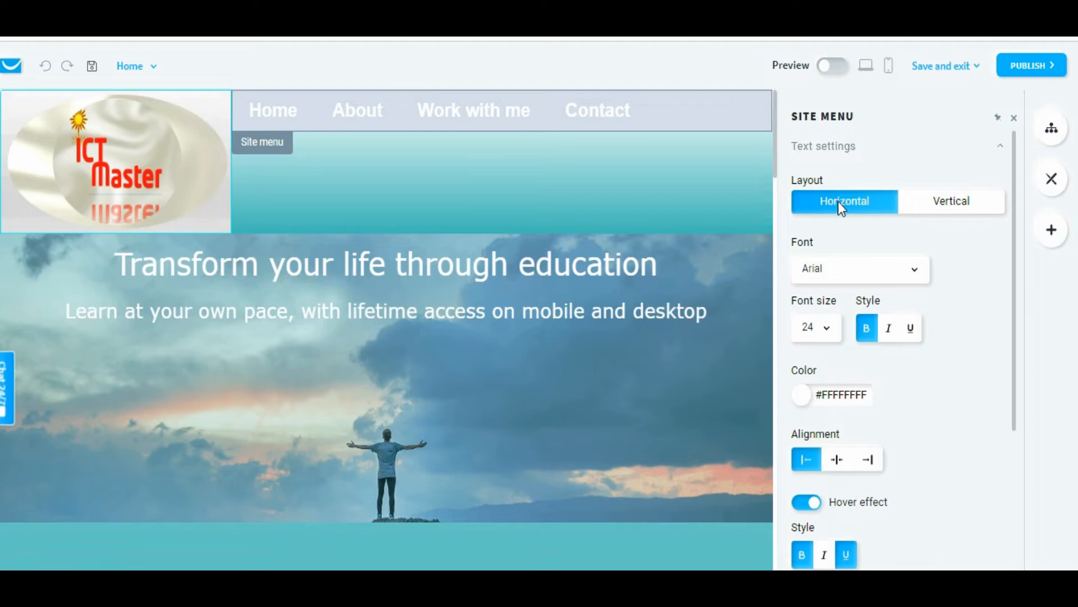
Set the site menu's font to Verdana and its font size to 26
{"action": "left_click", "coordinate": [915, 274]}
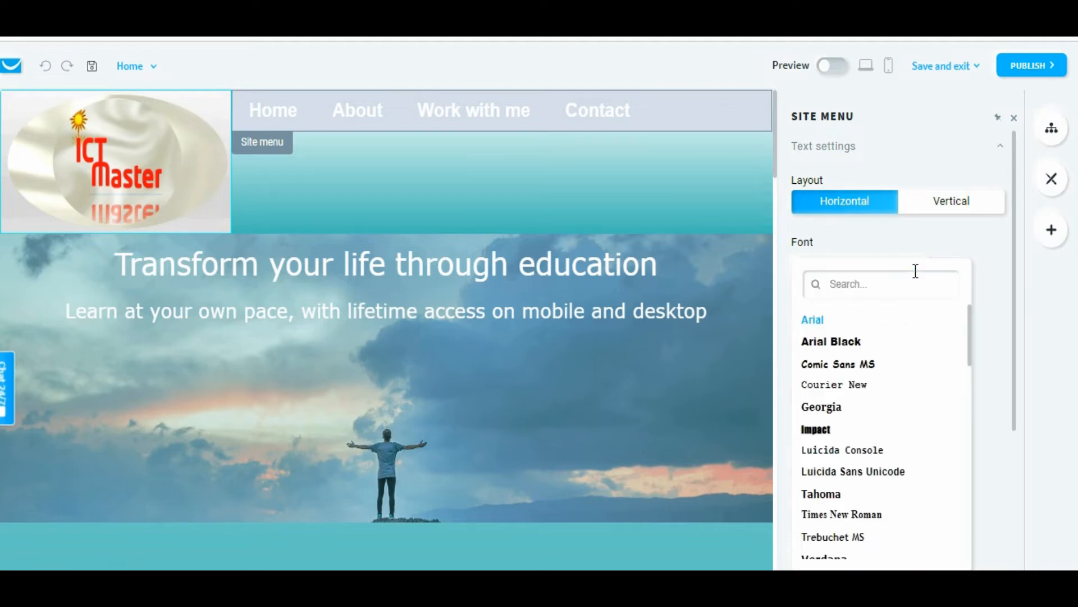
{"action": "left_click_drag", "start_coordinate": [969, 315], "coordinate": [951, 371]}
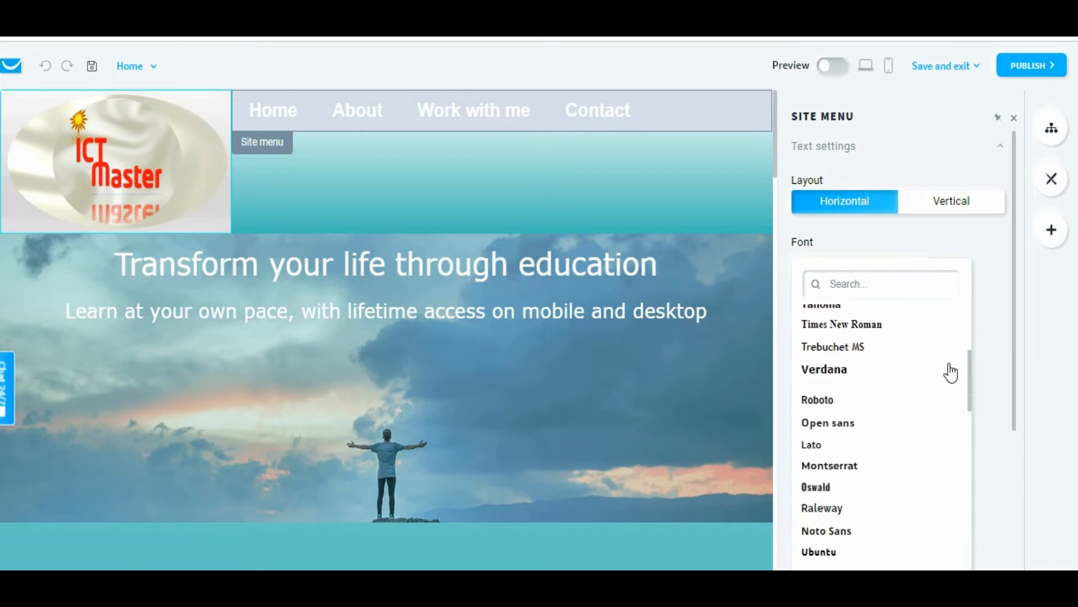
{"action": "left_click", "coordinate": [847, 376]}
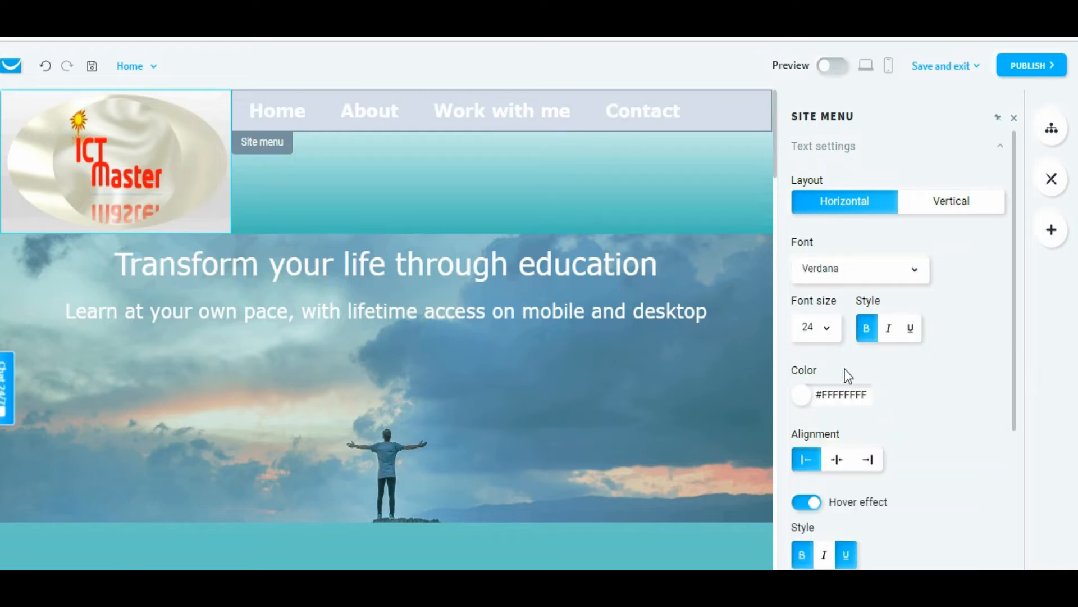
{"action": "left_click", "coordinate": [826, 332]}
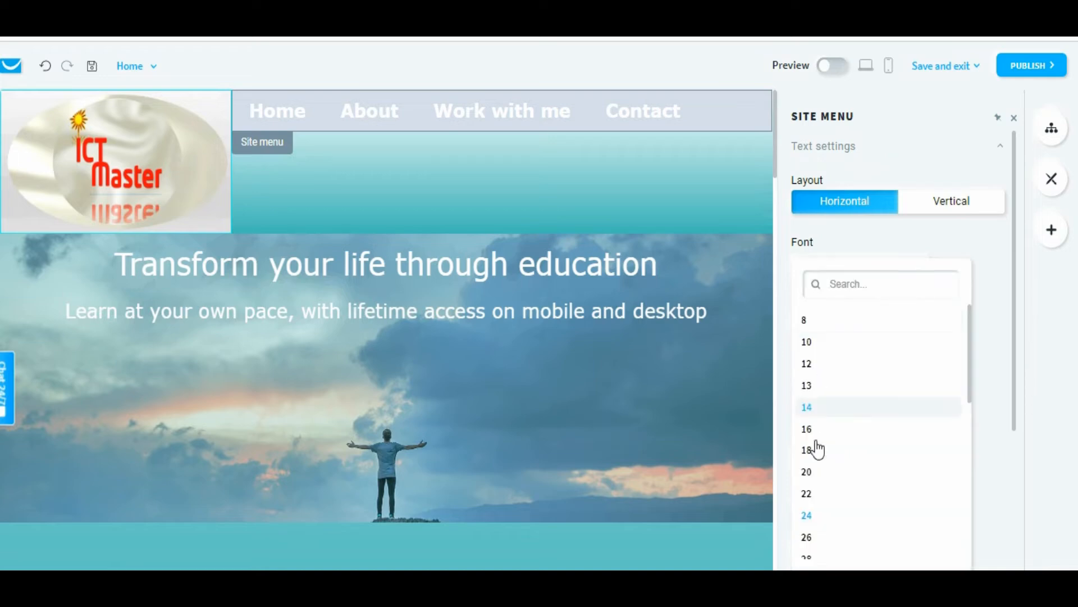
{"action": "left_click", "coordinate": [807, 538]}
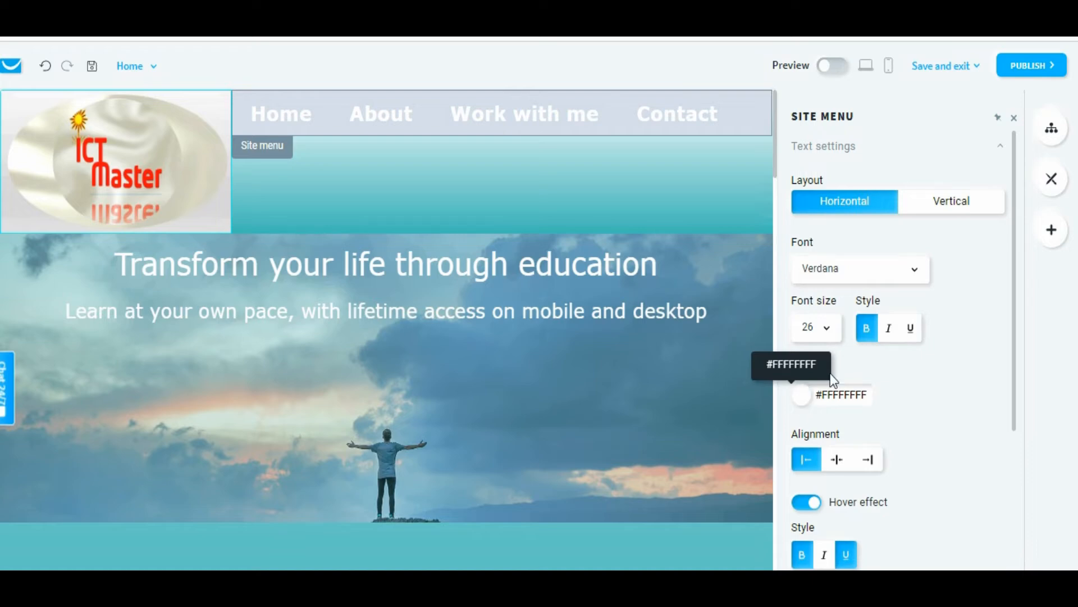
Set the site menu's text color to the theme blue #3F79B9FF
{"action": "left_click", "coordinate": [800, 401]}
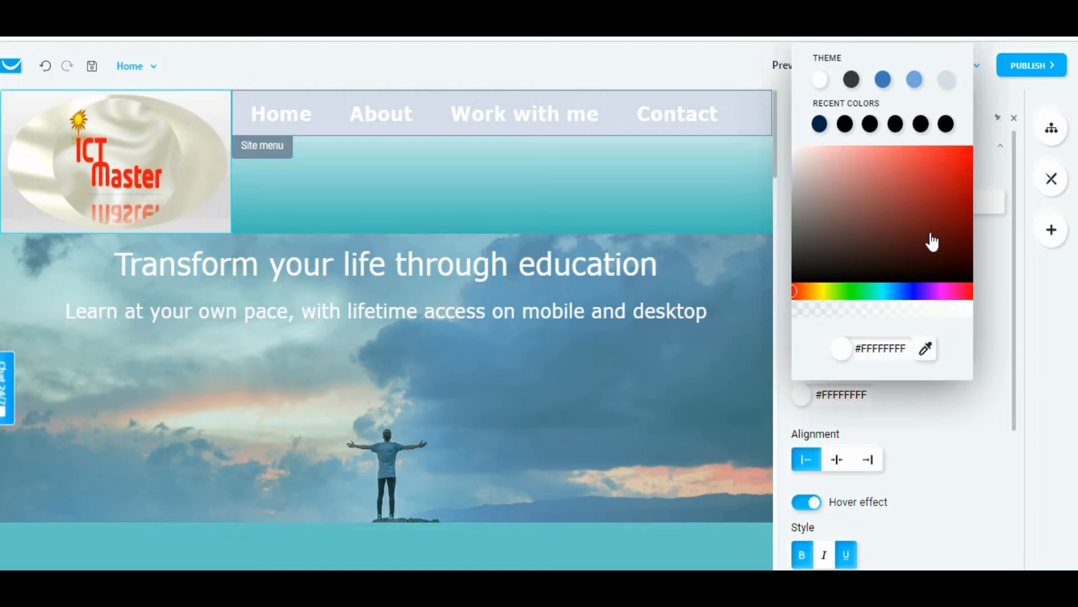
{"action": "left_click", "coordinate": [883, 82]}
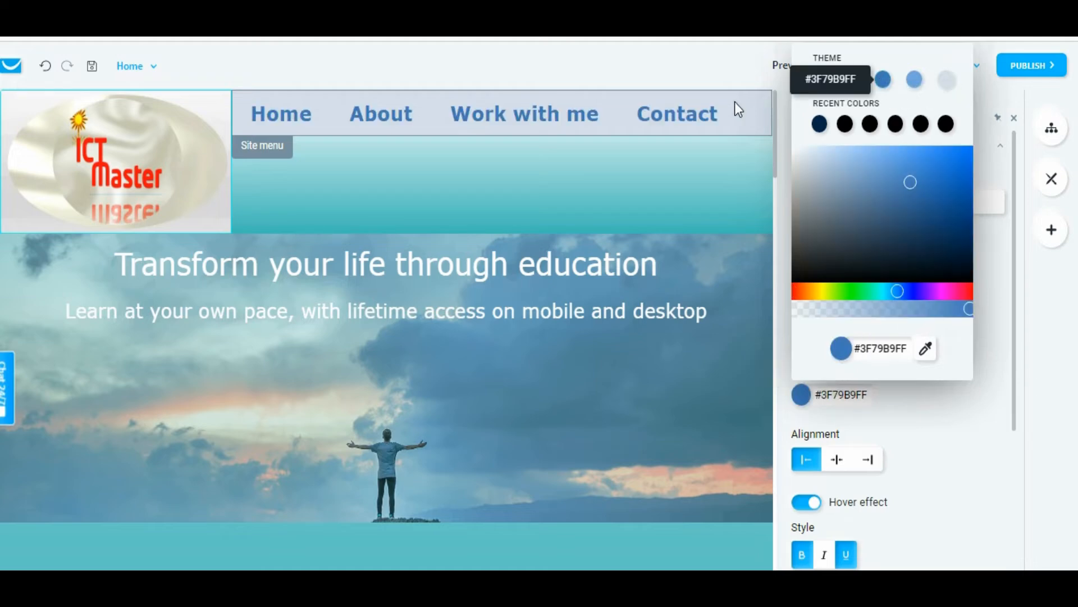
{"action": "left_click", "coordinate": [1015, 347]}
{"action": "left_click_drag", "start_coordinate": [1016, 347], "coordinate": [1016, 391]}
{"action": "left_click_drag", "start_coordinate": [1017, 374], "coordinate": [954, 455]}
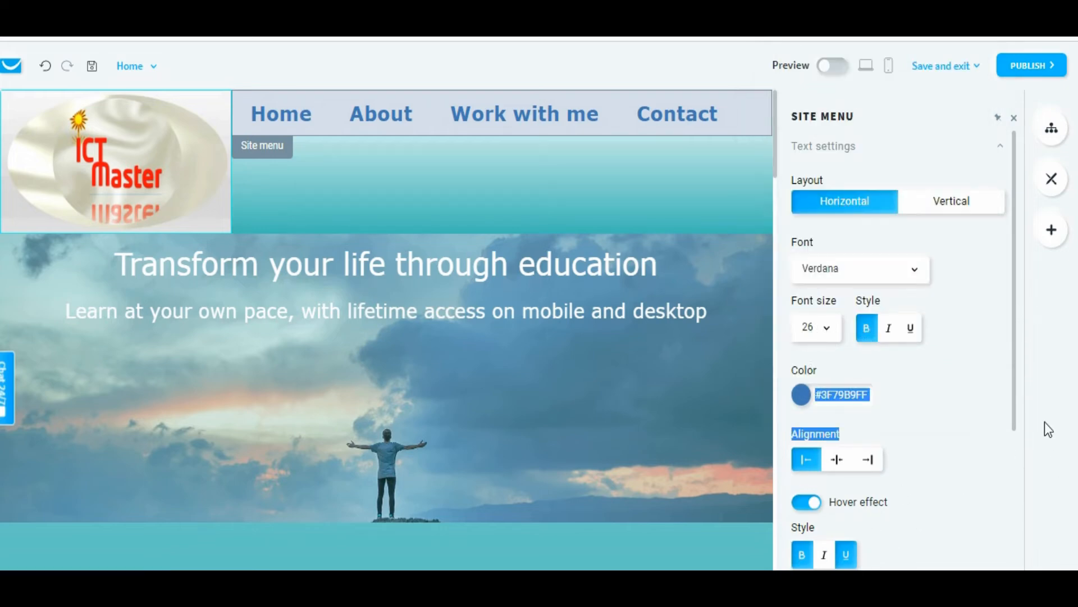
{"action": "left_click_drag", "start_coordinate": [1013, 417], "coordinate": [1017, 549]}
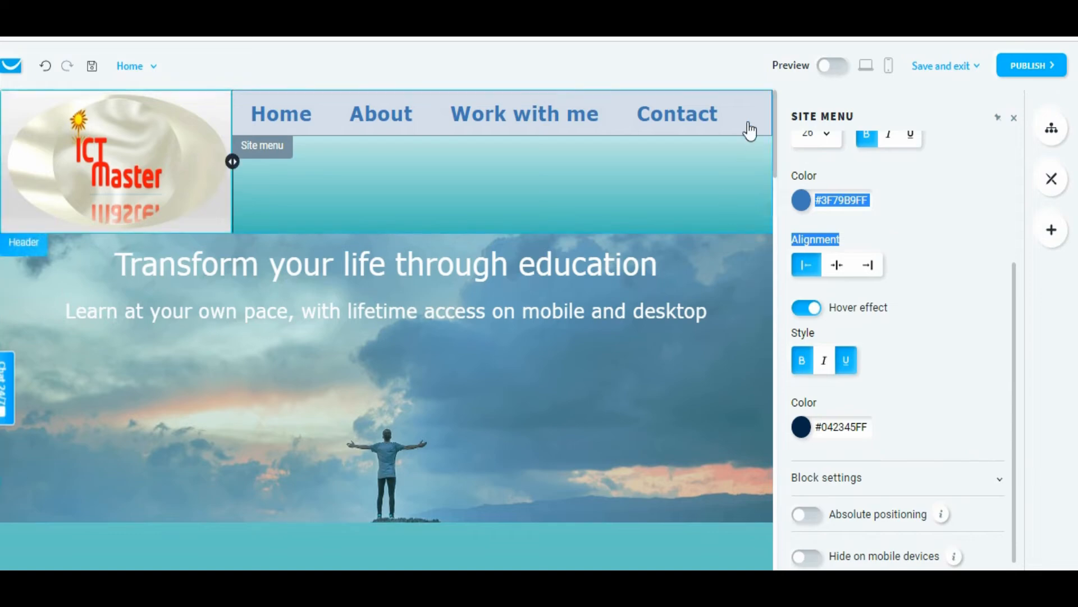
Set the site menu's block background color to white #FFFFFFFF, close its settings and preview the page
{"action": "left_click", "coordinate": [999, 479]}
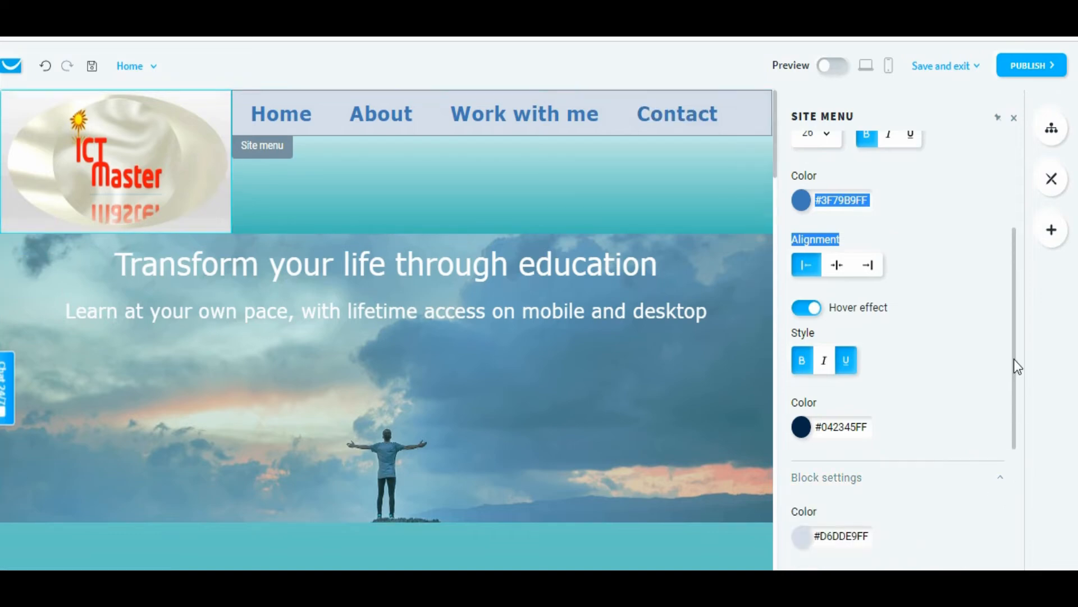
{"action": "left_click_drag", "start_coordinate": [1015, 359], "coordinate": [1012, 479]}
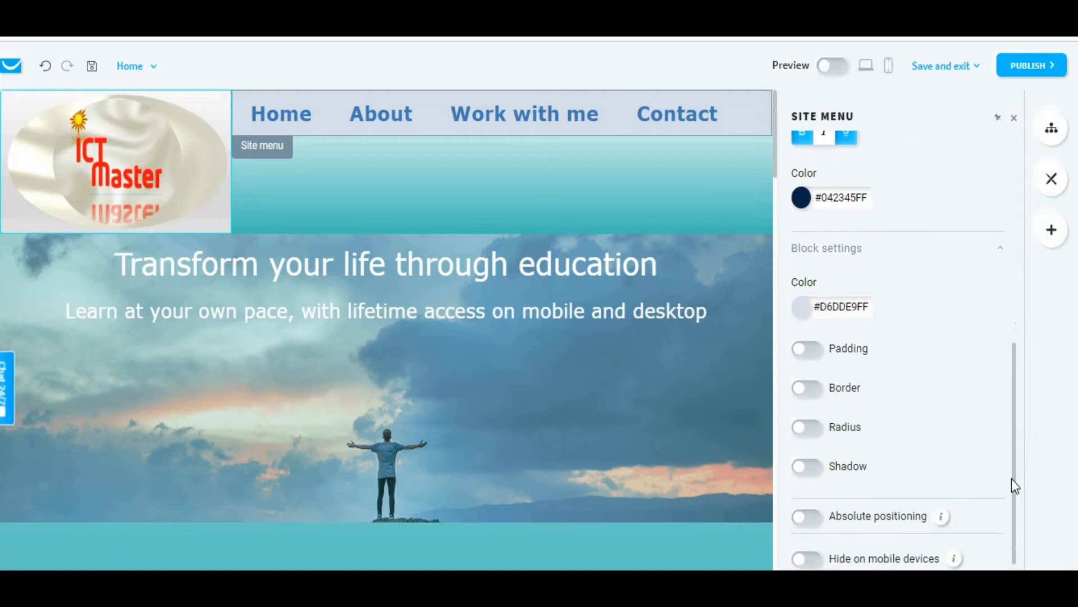
{"action": "left_click", "coordinate": [806, 307]}
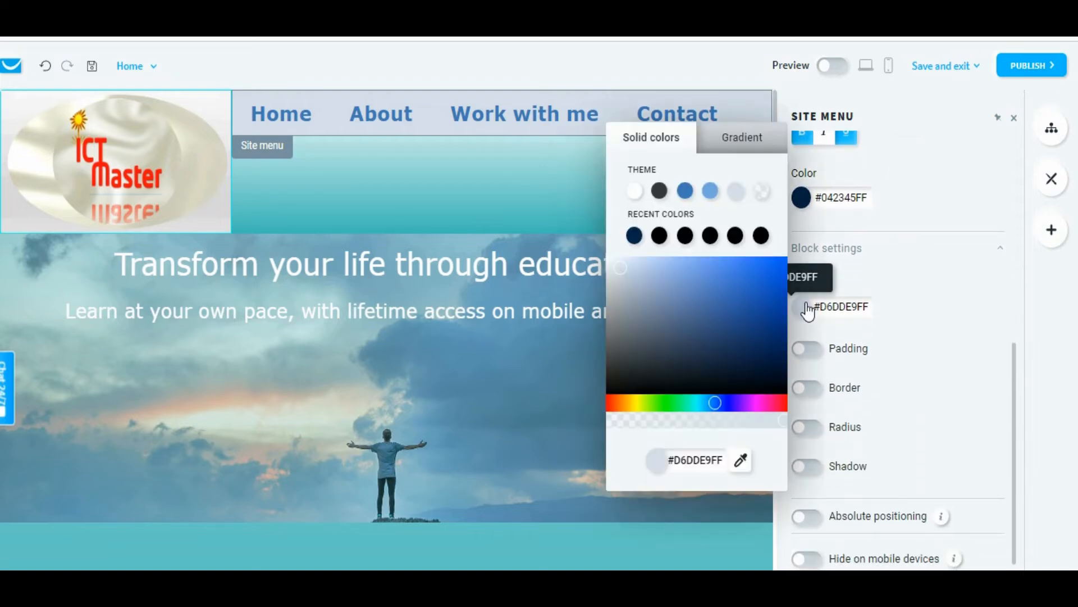
{"action": "left_click", "coordinate": [634, 191]}
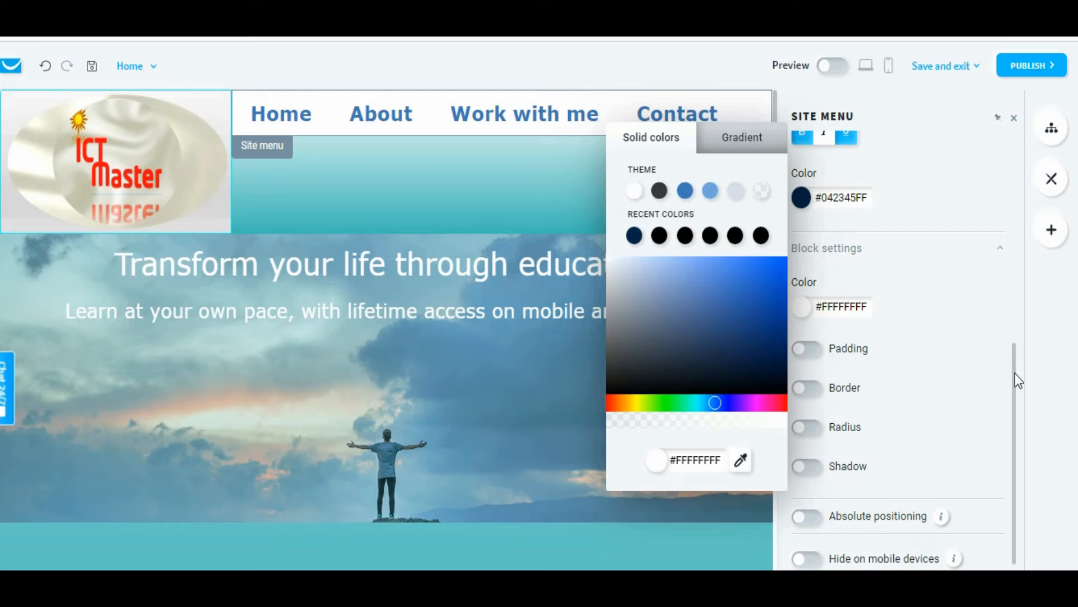
{"action": "left_click", "coordinate": [1012, 120]}
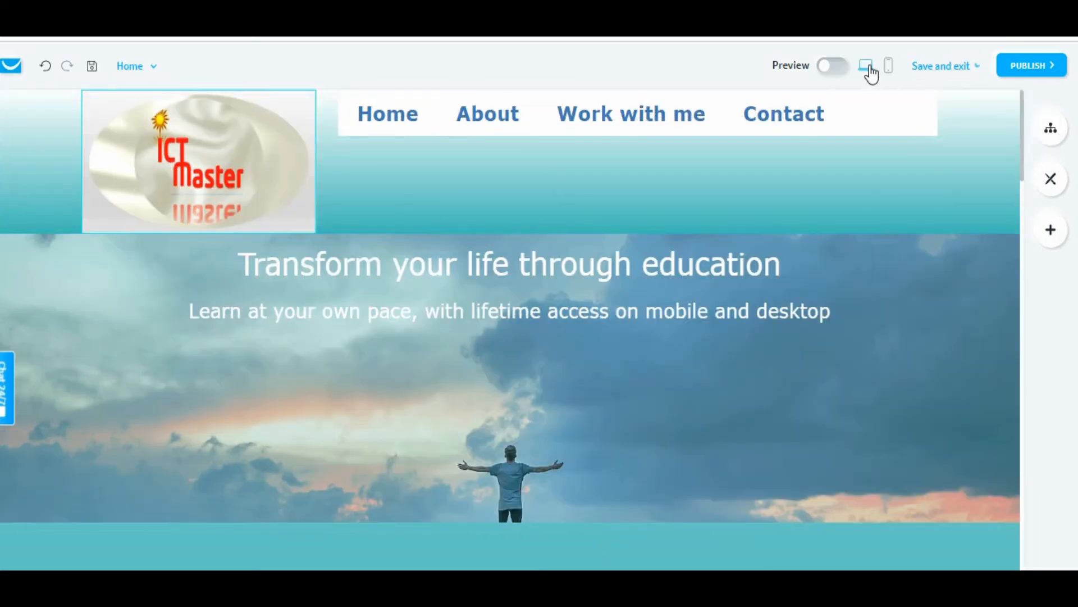
{"action": "left_click", "coordinate": [845, 70]}
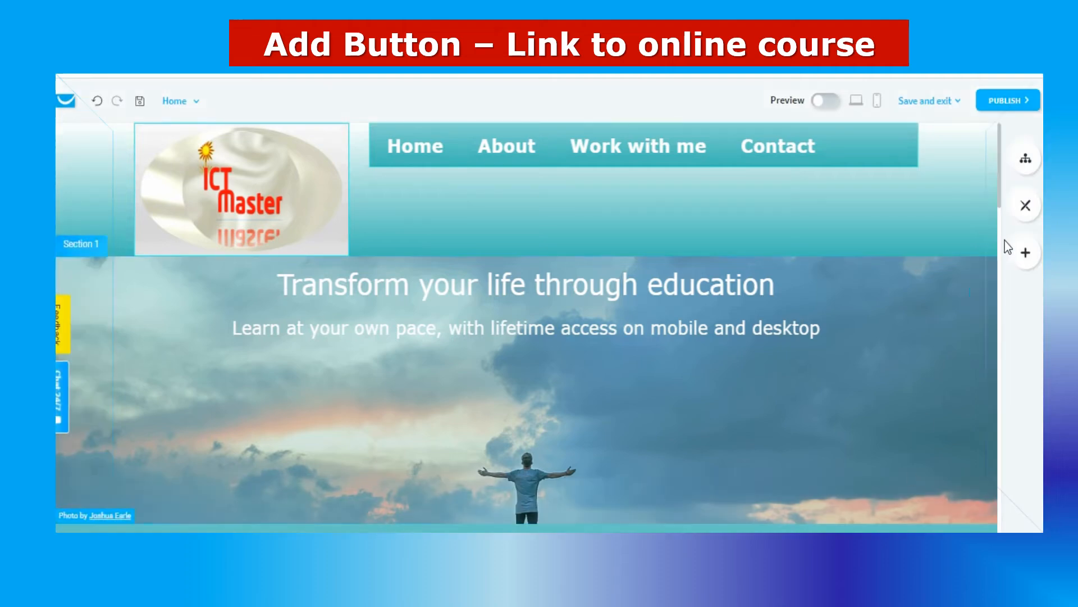
Add a button element in the empty column to the left of the YouTube video, below the hero image
{"action": "left_click_drag", "start_coordinate": [998, 199], "coordinate": [1006, 264]}
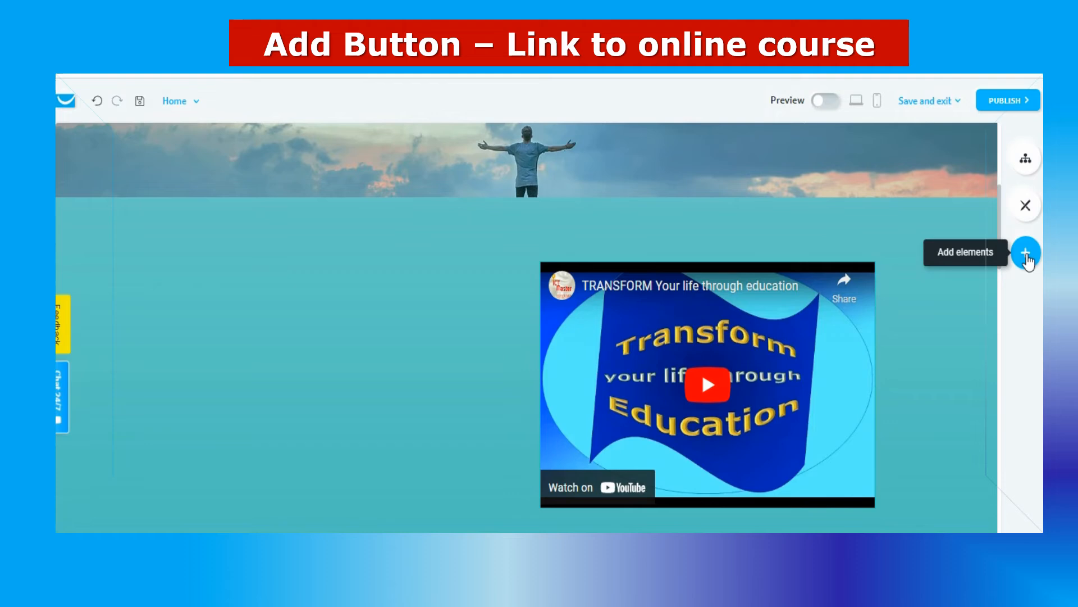
{"action": "left_click", "coordinate": [1027, 256]}
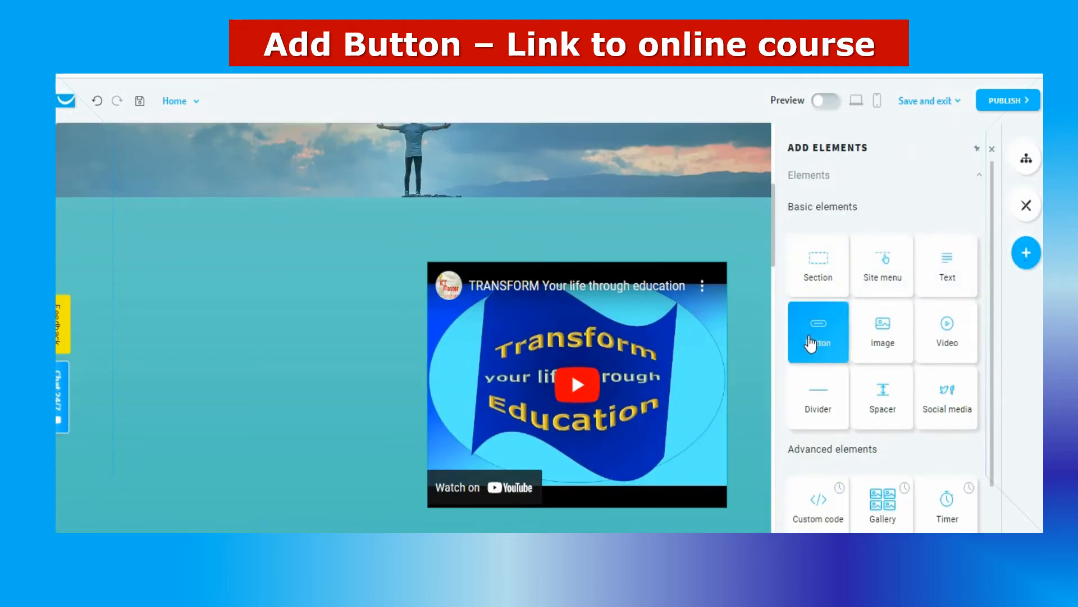
{"action": "left_click_drag", "start_coordinate": [821, 342], "coordinate": [198, 275]}
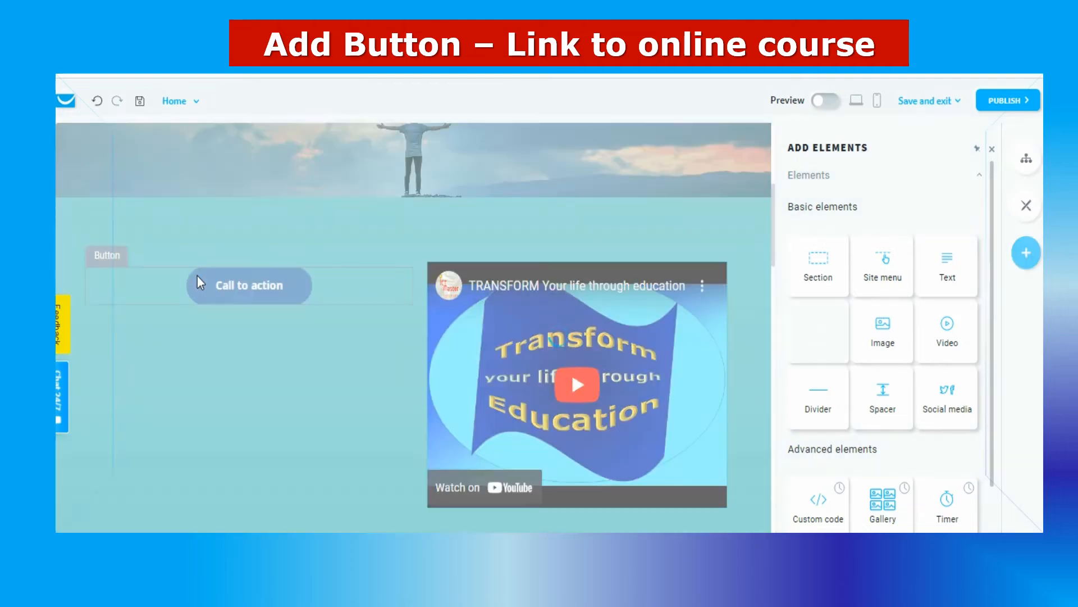